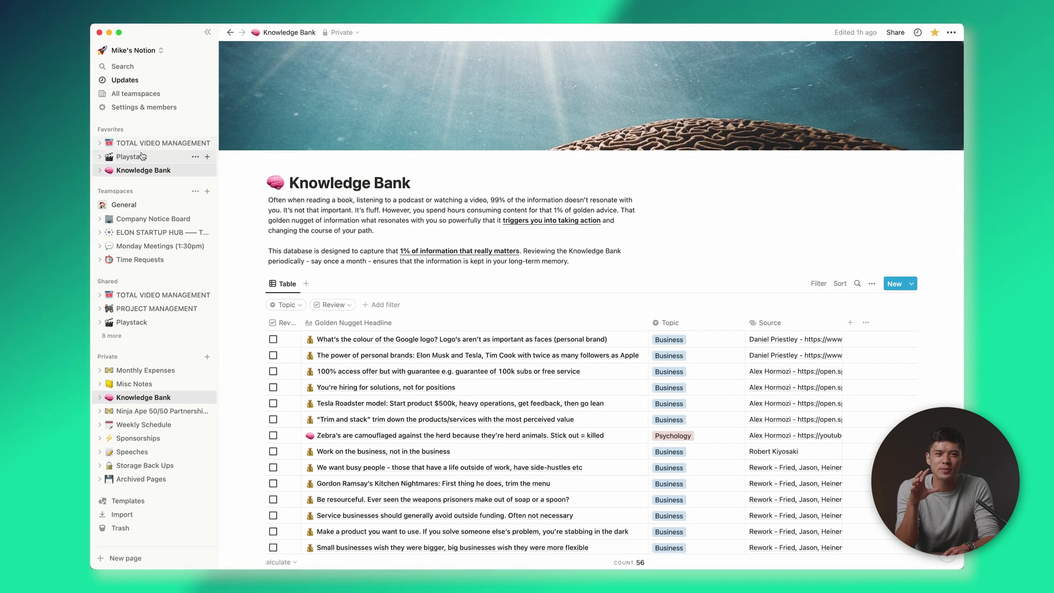
click(135, 157)
click(141, 144)
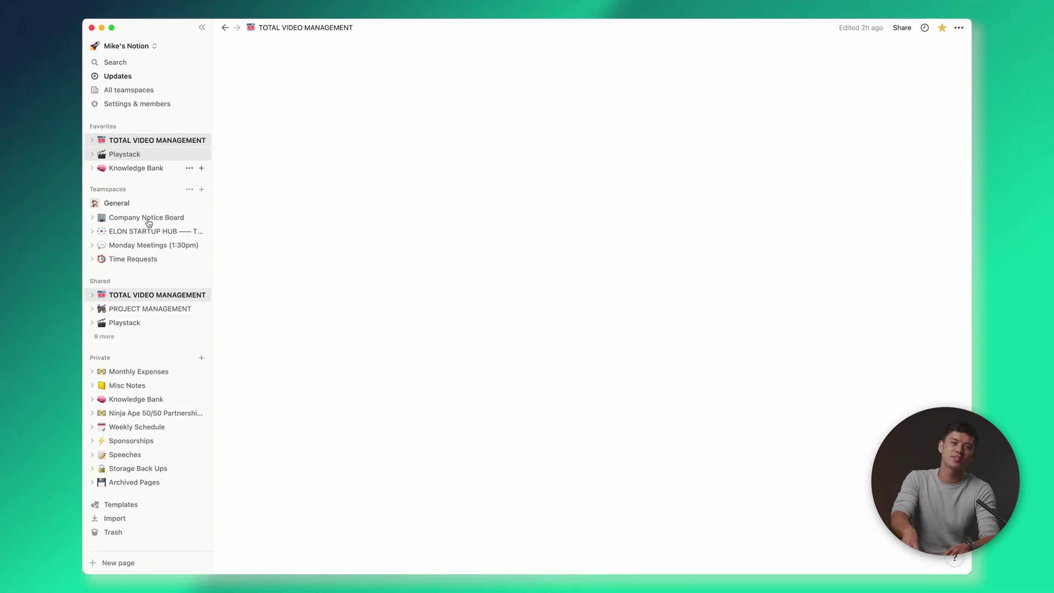
click(146, 218)
click(146, 230)
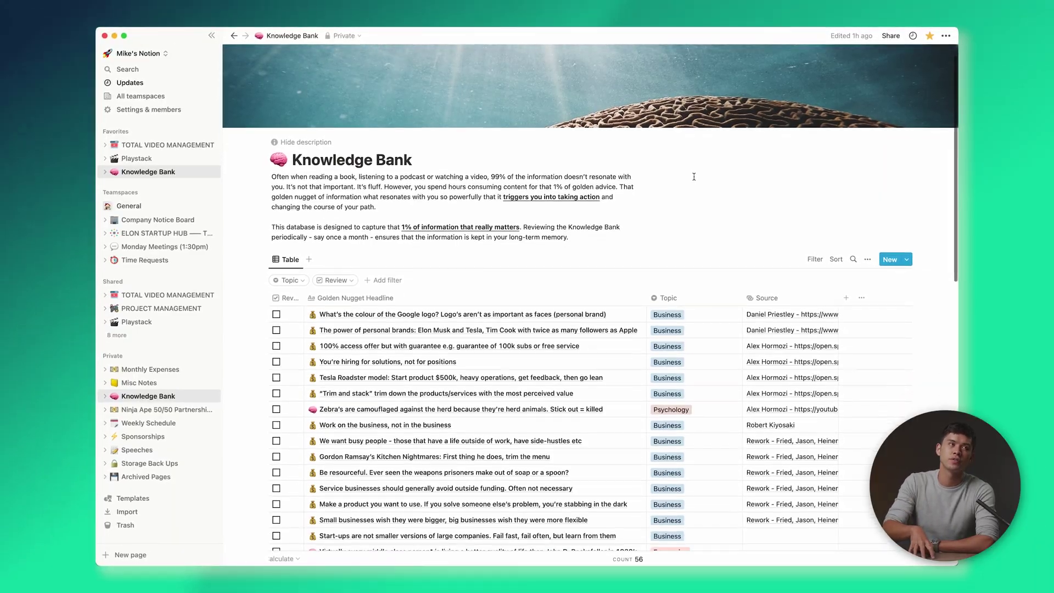
scroll(695, 176, down, 2)
scroll(696, 176, down, 3)
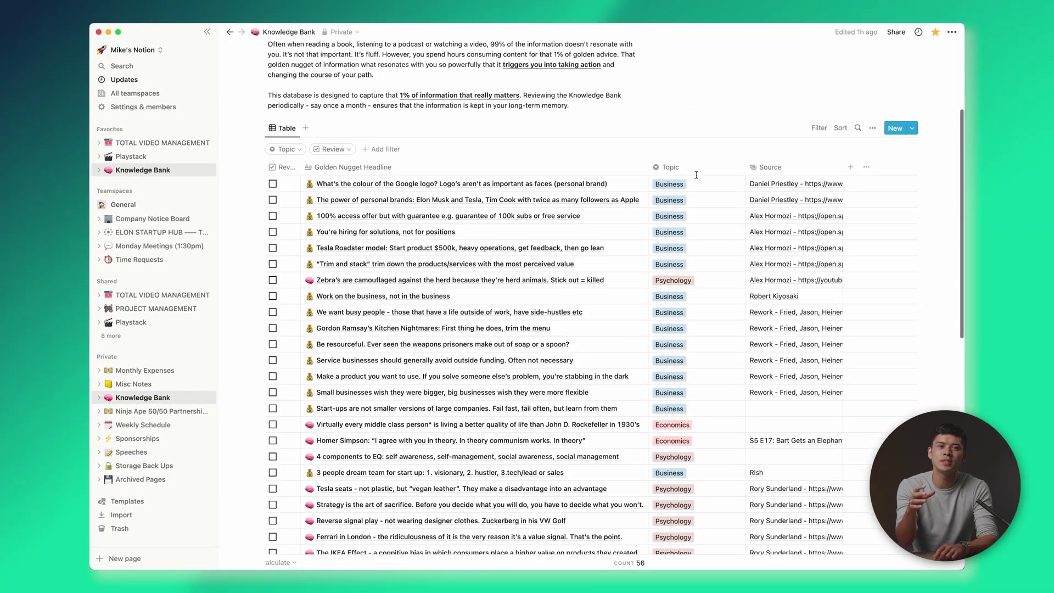
click(631, 268)
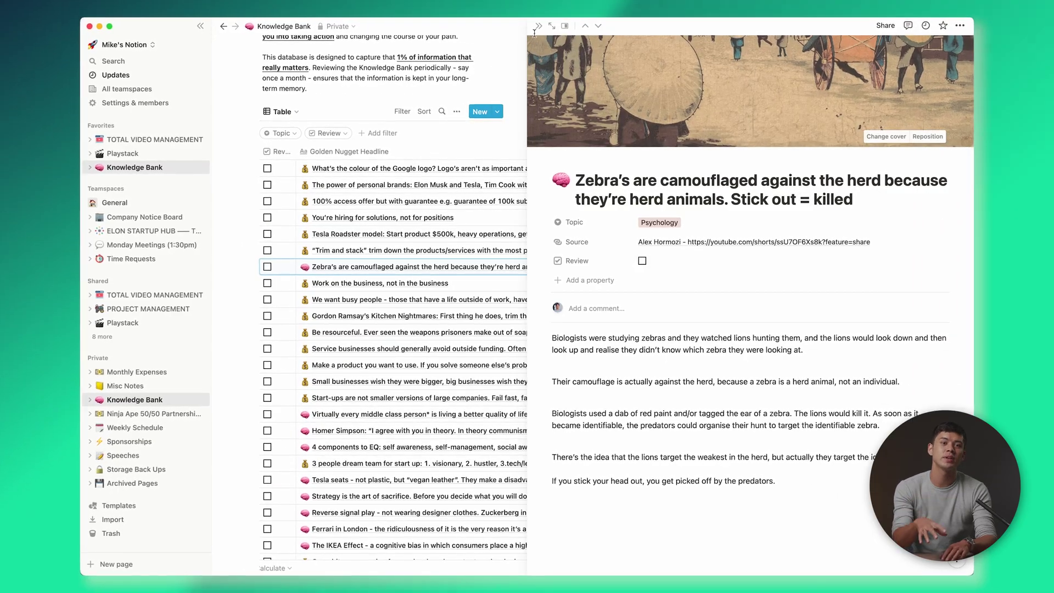
click(538, 26)
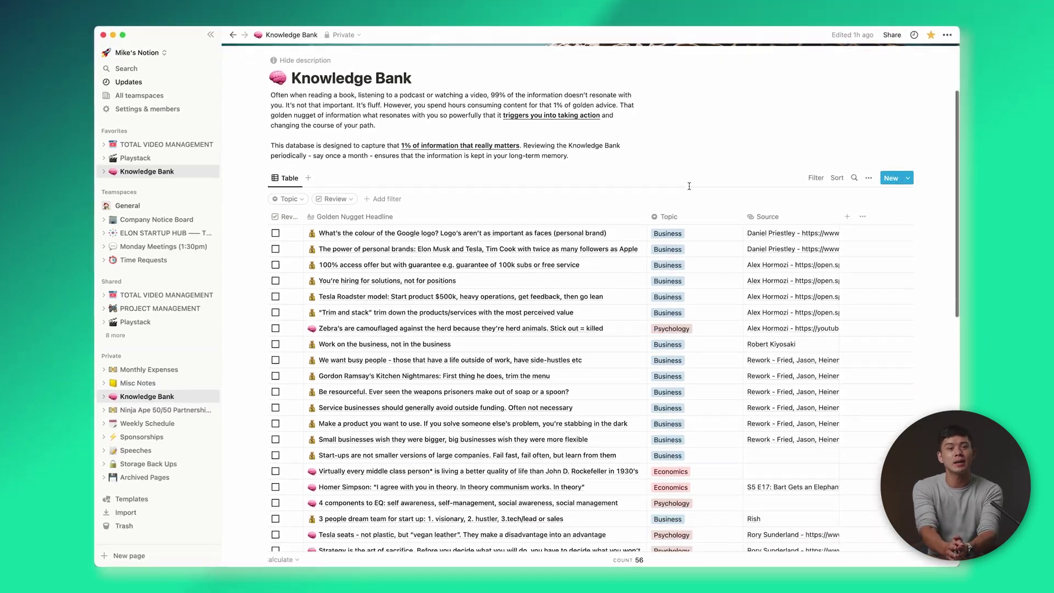
Scroll down through the Knowledge Bank table entries
scroll(690, 186, down, 5)
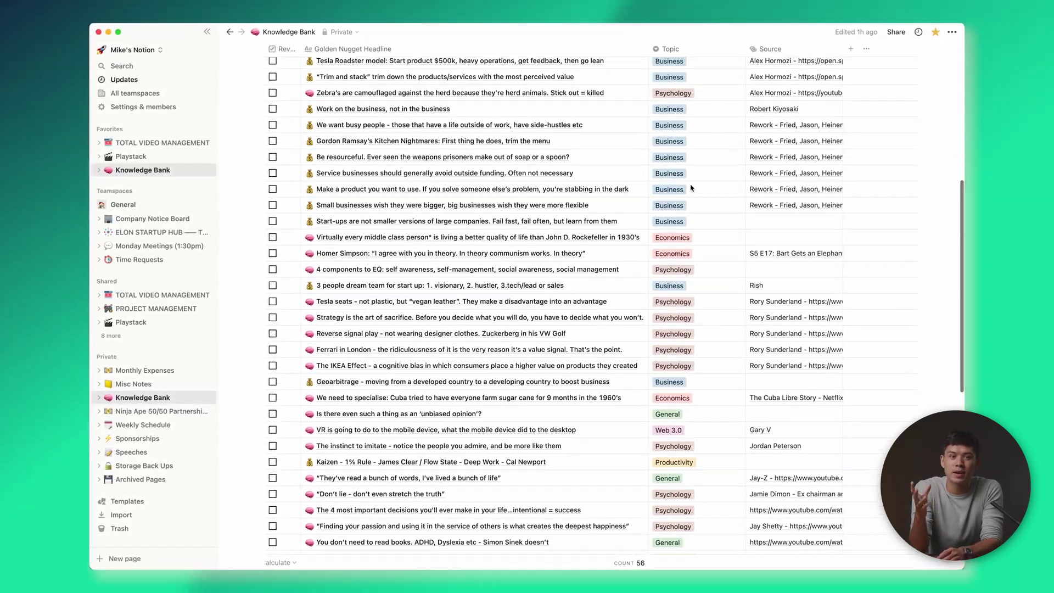
scroll(691, 188, down, 3)
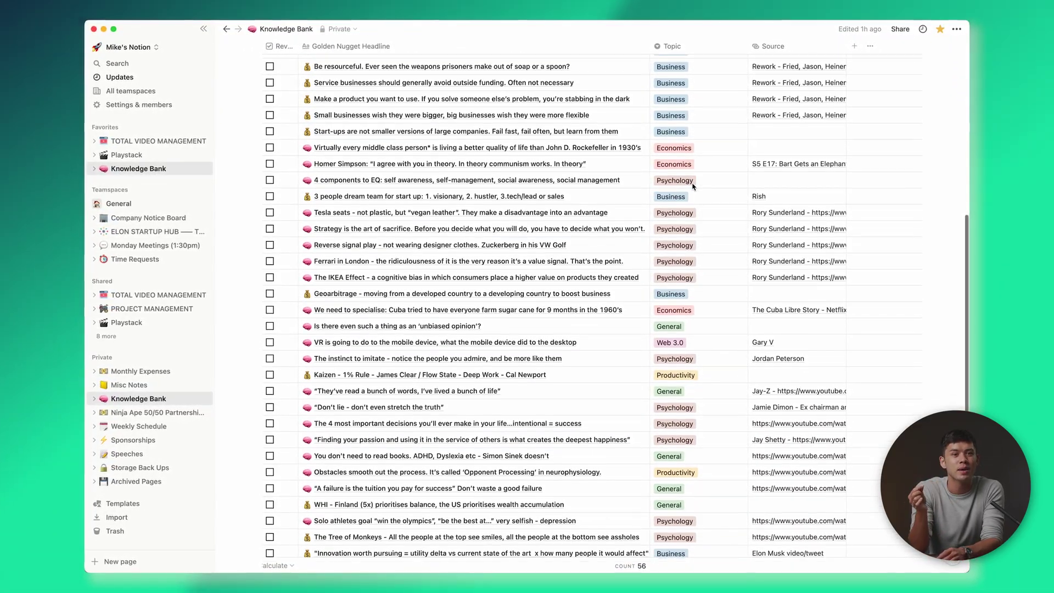
scroll(692, 186, down, 2)
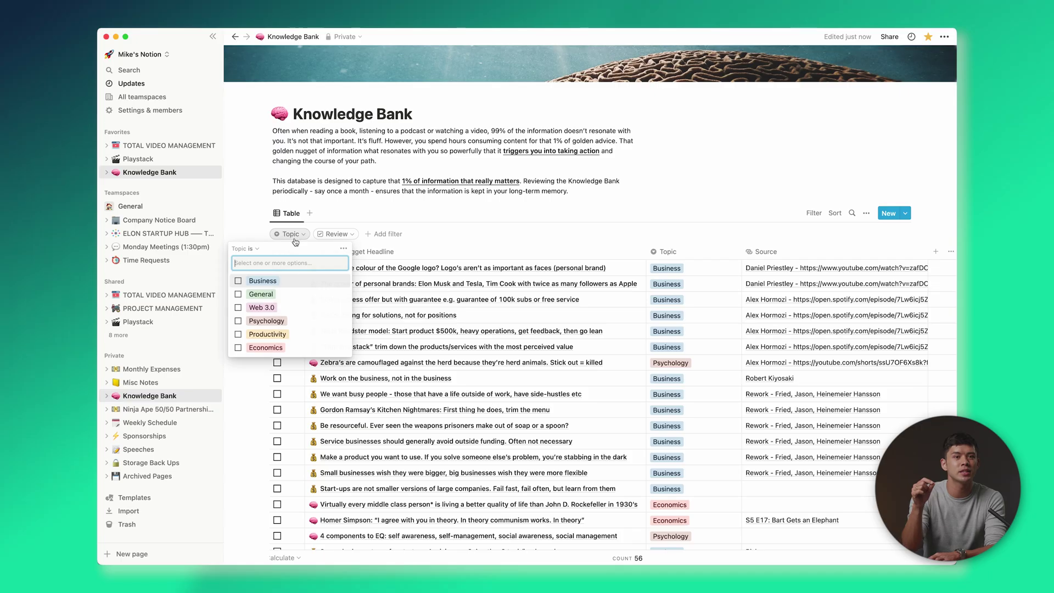
Filter the Knowledge Bank to Business and mark its first four rows, starting with Tesla Roadster, as reviewed
click(261, 280)
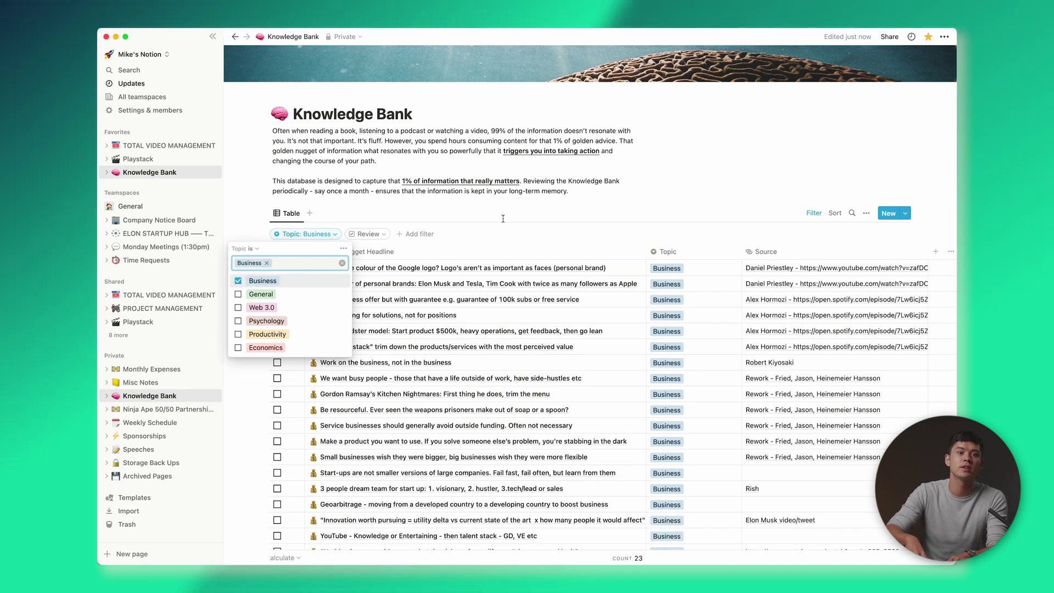
click(362, 263)
click(278, 331)
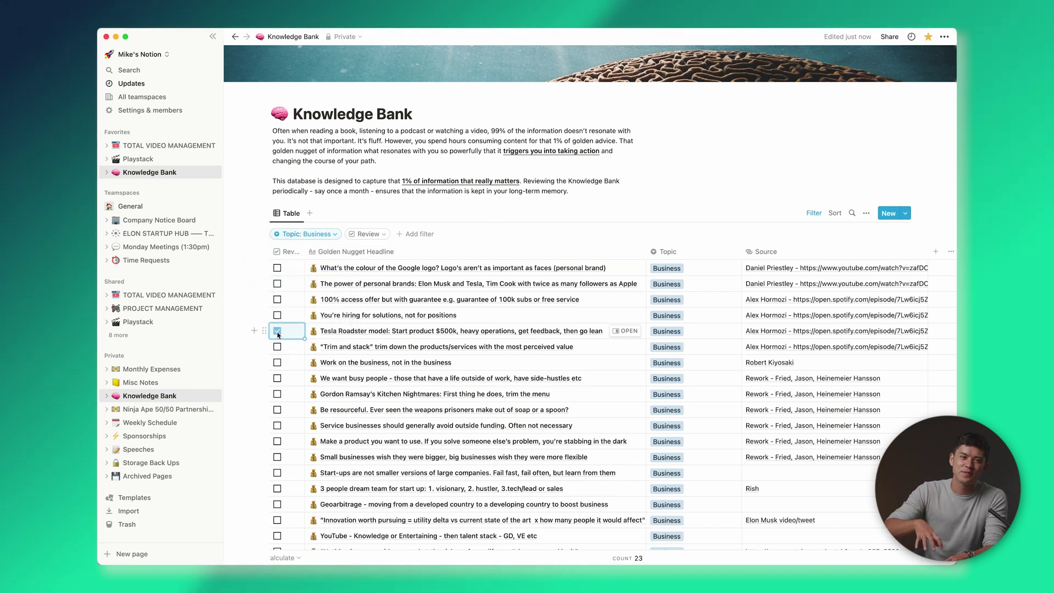
click(277, 347)
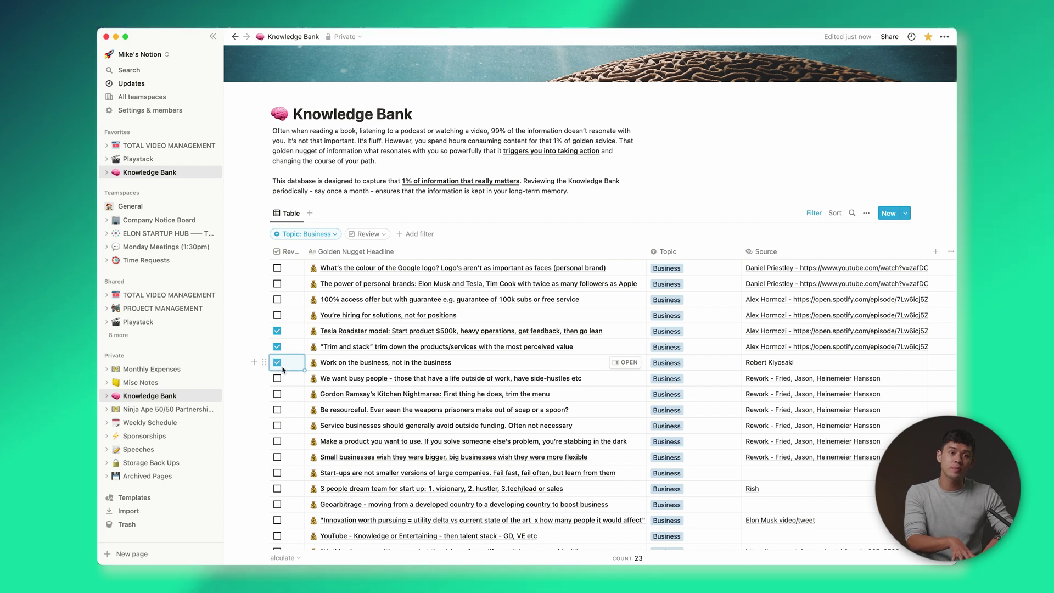
click(277, 363)
click(277, 378)
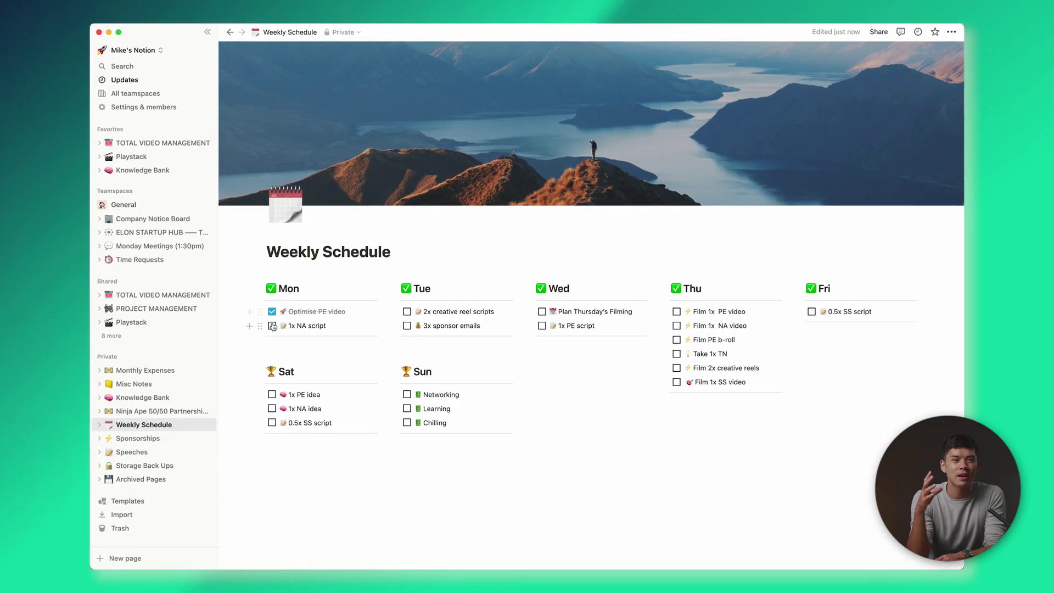
Tick off Monday's NA script, Tuesday's reel scripts and sponsor emails, and Wednesday's filming plan
click(271, 325)
click(406, 311)
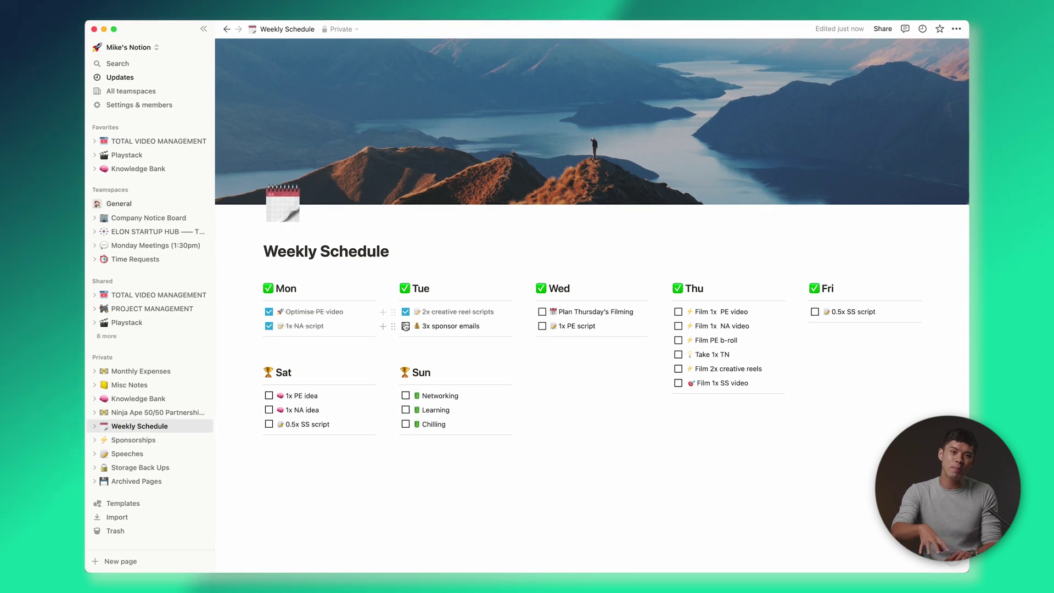
click(405, 326)
click(542, 312)
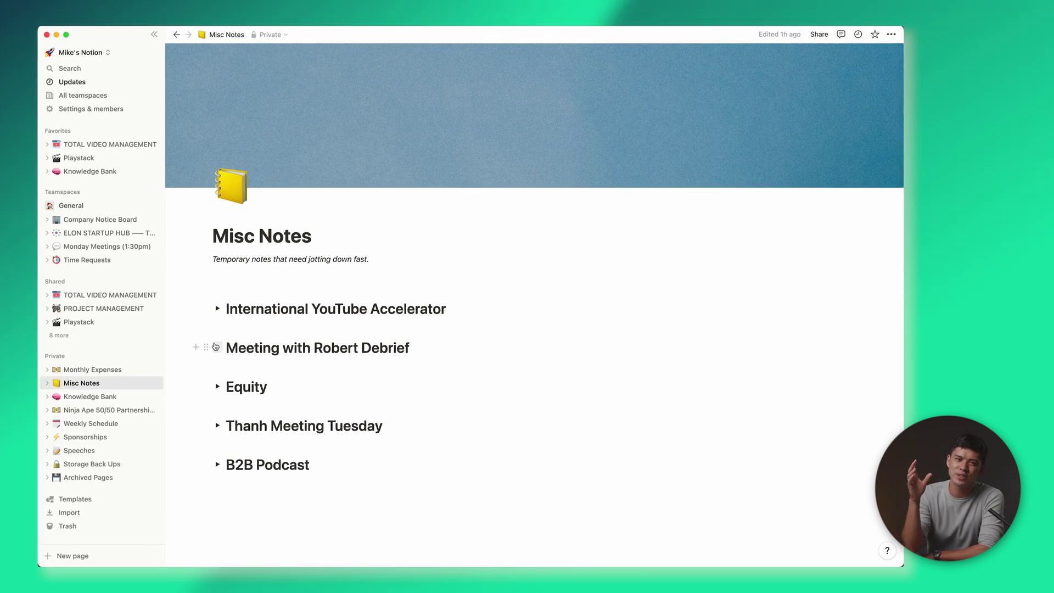
Expand the Misc Notes meeting debrief, read through it, then collapse it again
click(218, 348)
scroll(354, 383, down, 2)
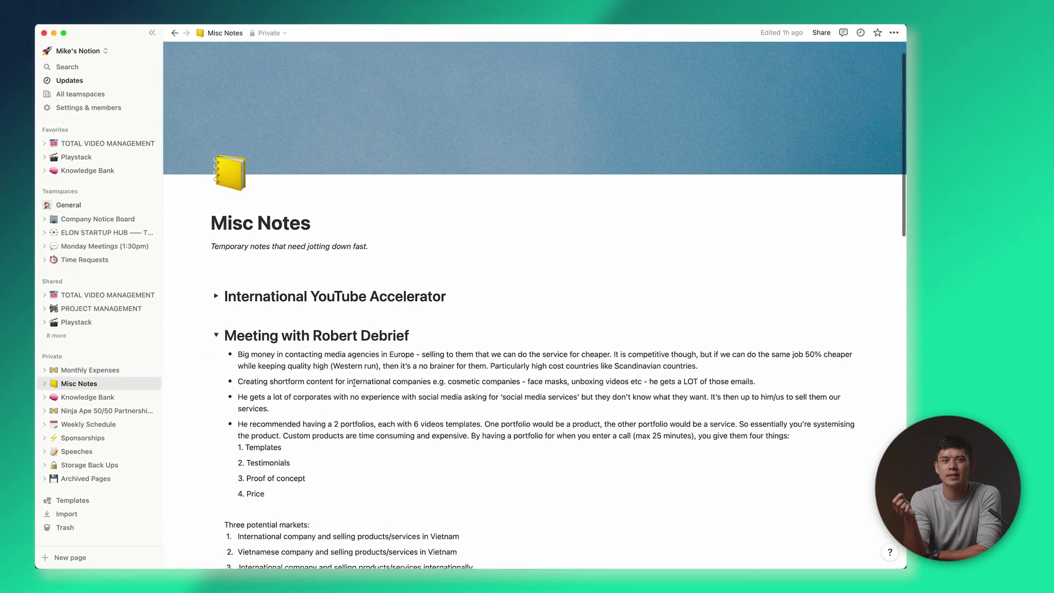
scroll(355, 383, down, 3)
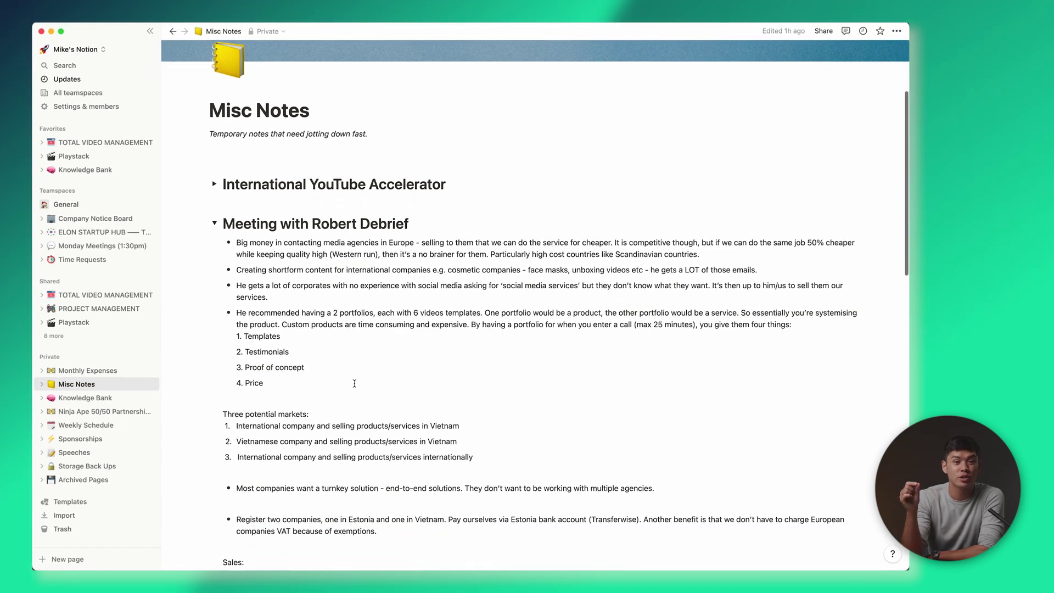
scroll(355, 383, down, 8)
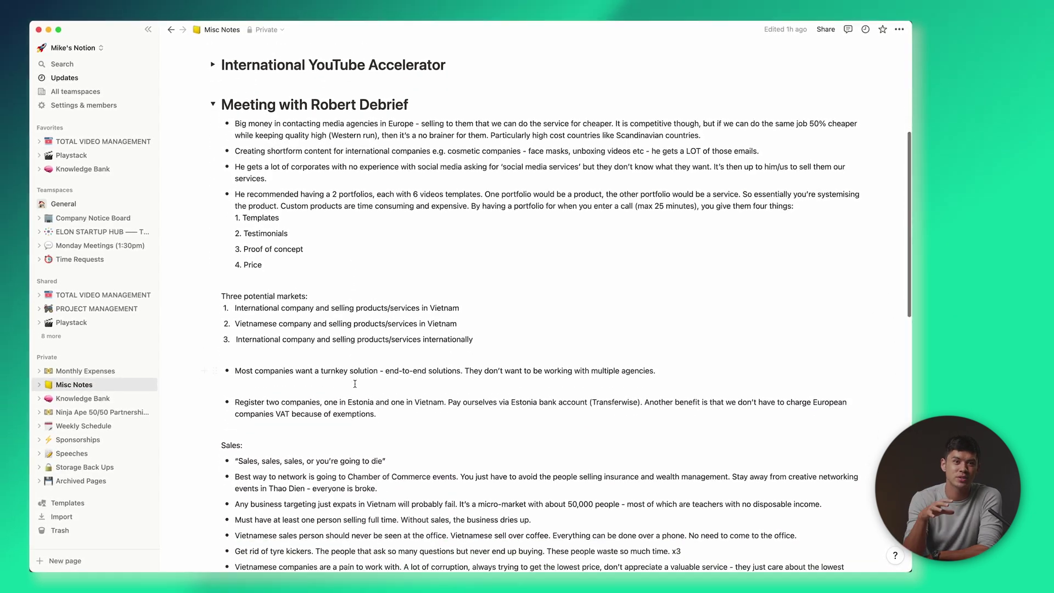
scroll(354, 385, down, 7)
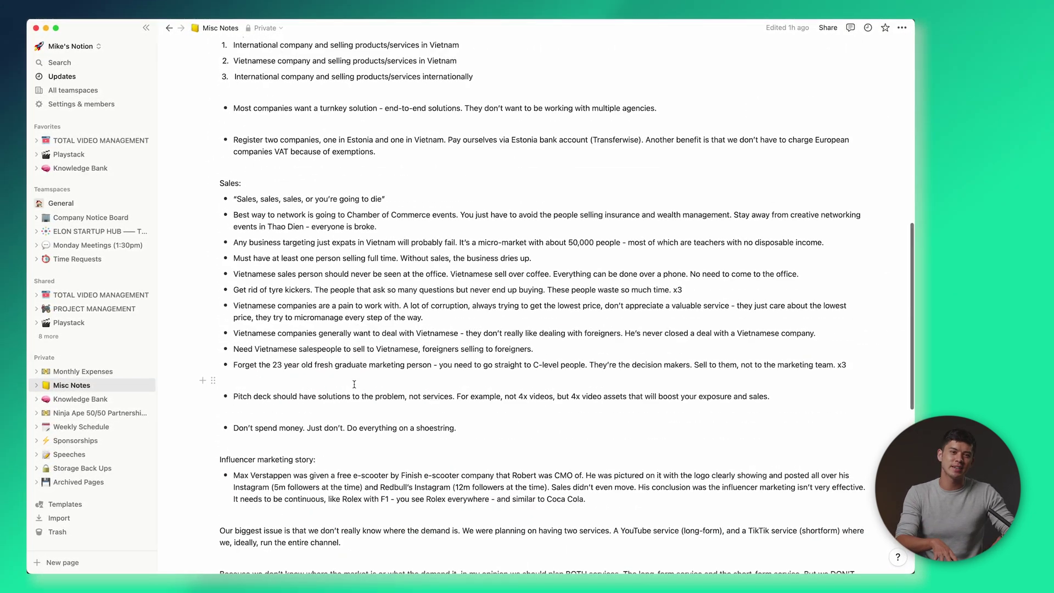
scroll(354, 385, down, 8)
scroll(351, 384, up, 20)
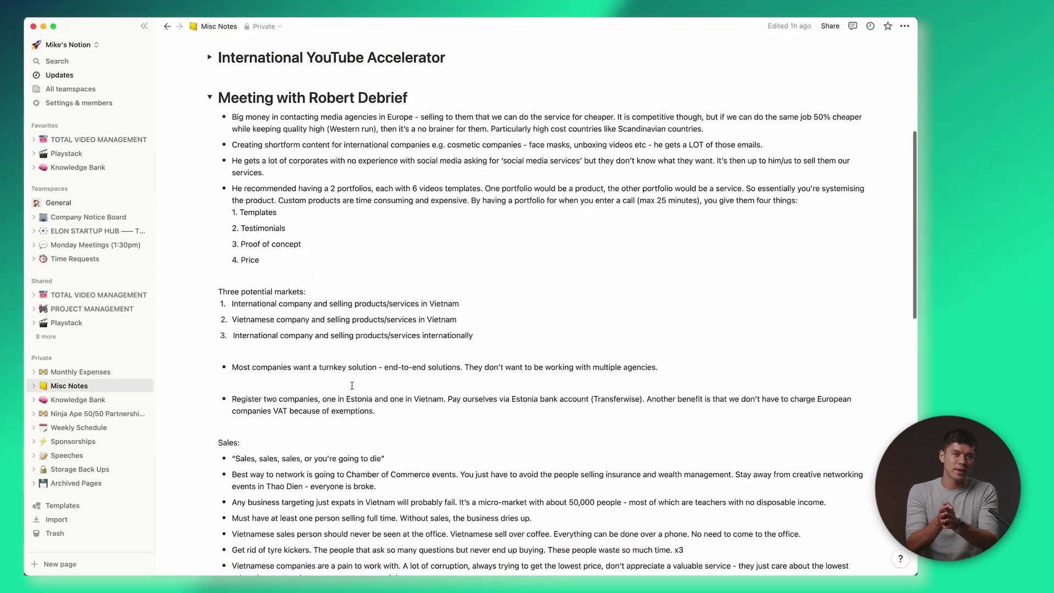
scroll(346, 384, up, 2)
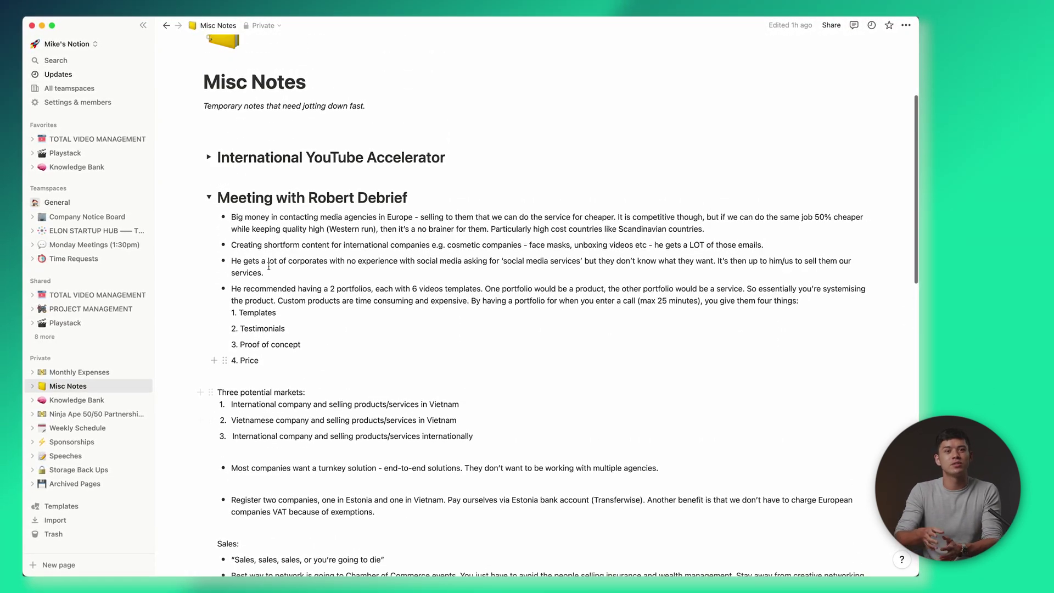
click(209, 198)
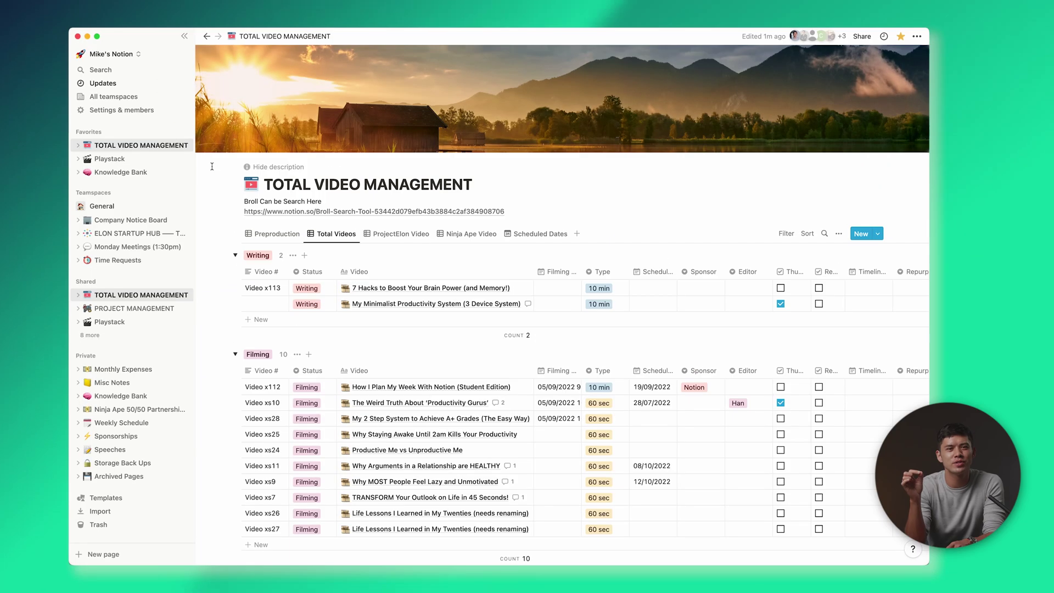
Move the Video xs19 row from the Scheduled group into the Public group
scroll(211, 166, down, 10)
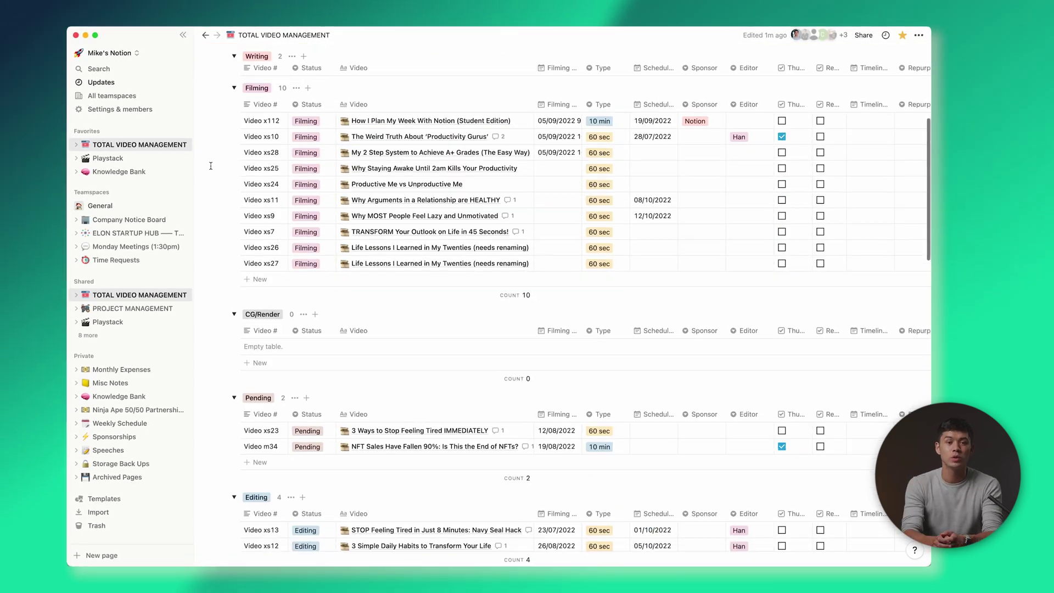
scroll(210, 166, down, 7)
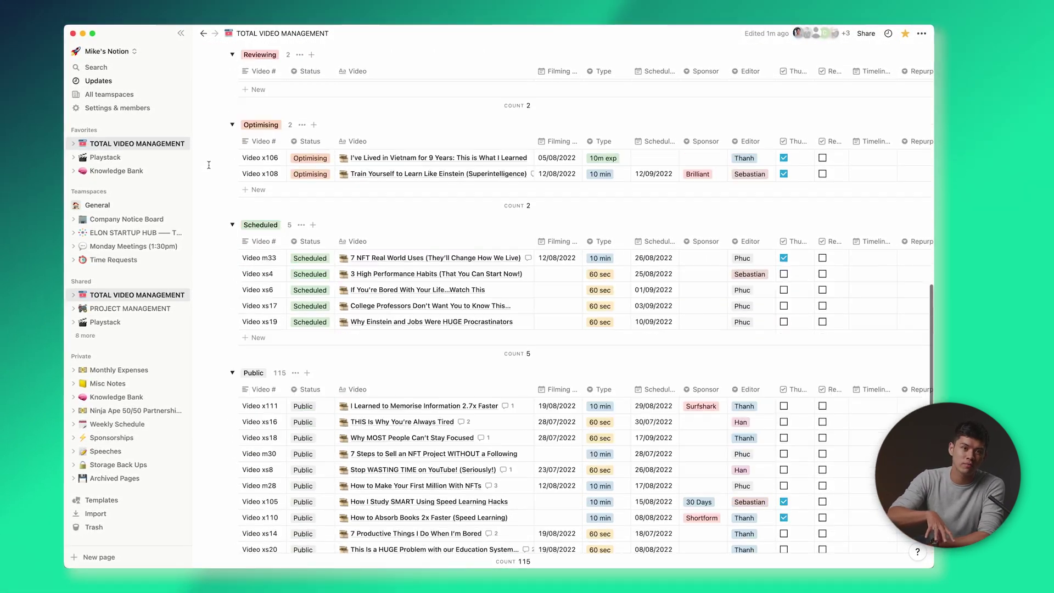
scroll(209, 164, down, 5)
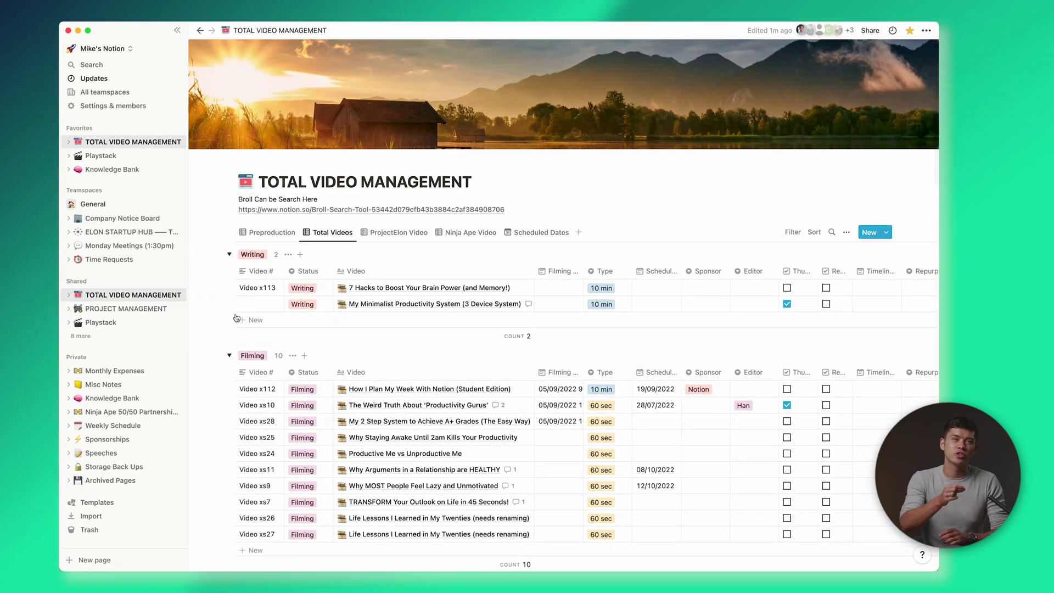
drag(230, 287, 230, 384)
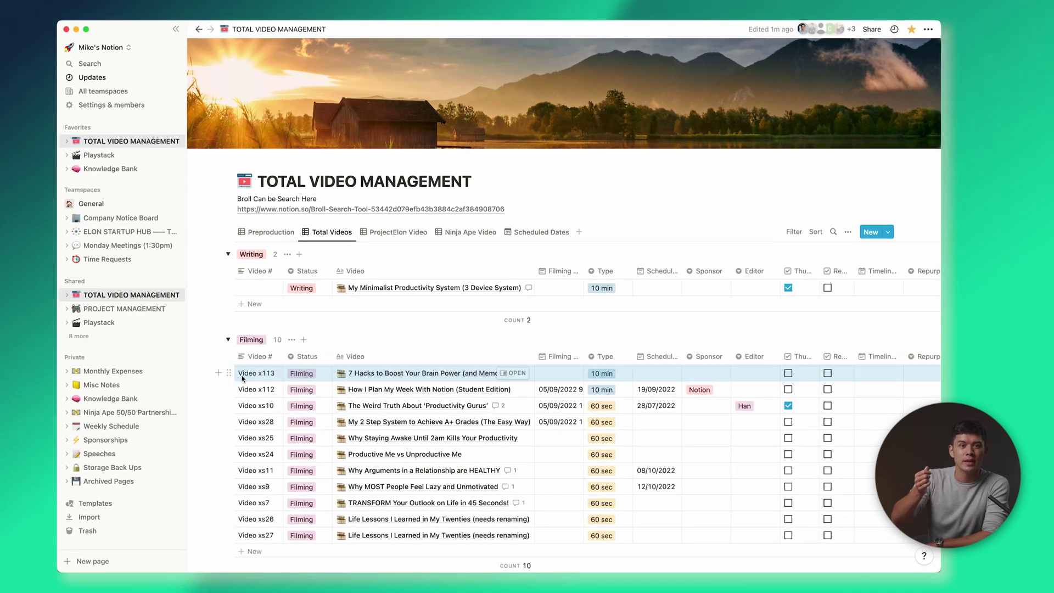
scroll(220, 346, down, 3)
scroll(218, 345, down, 5)
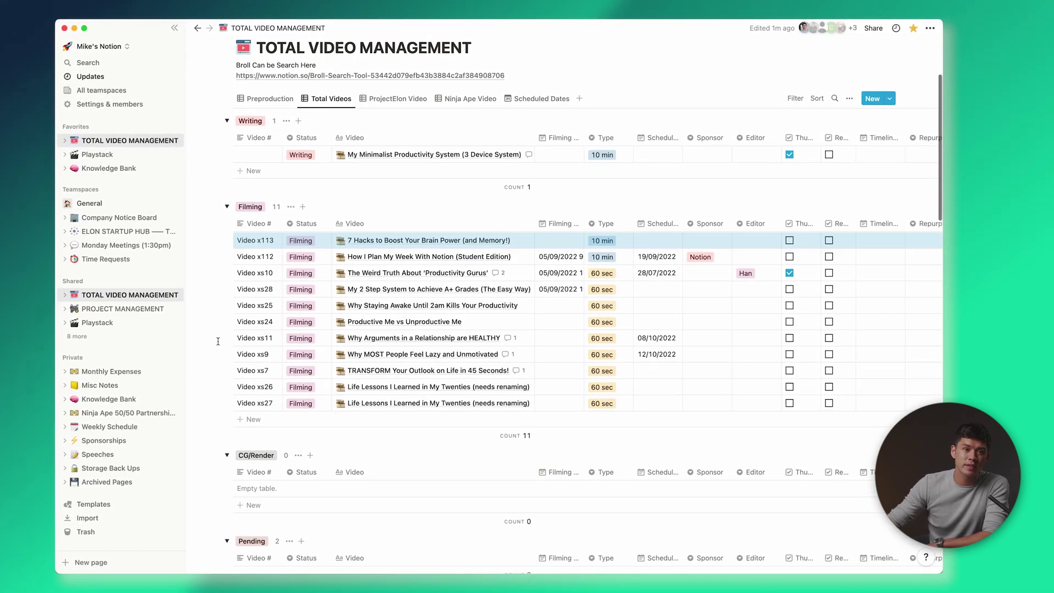
scroll(218, 340, down, 3)
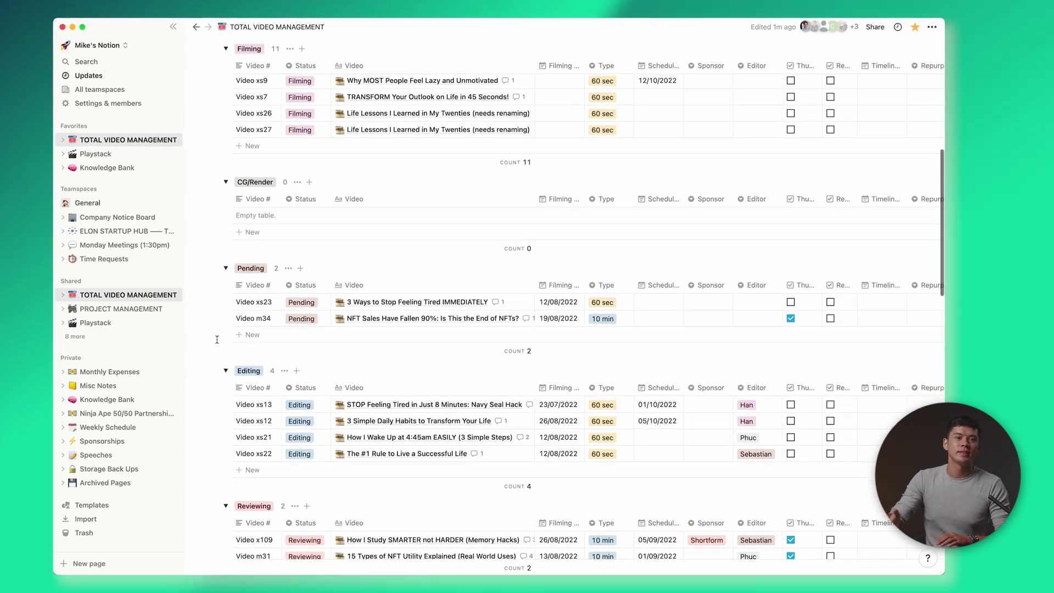
scroll(216, 339, down, 6)
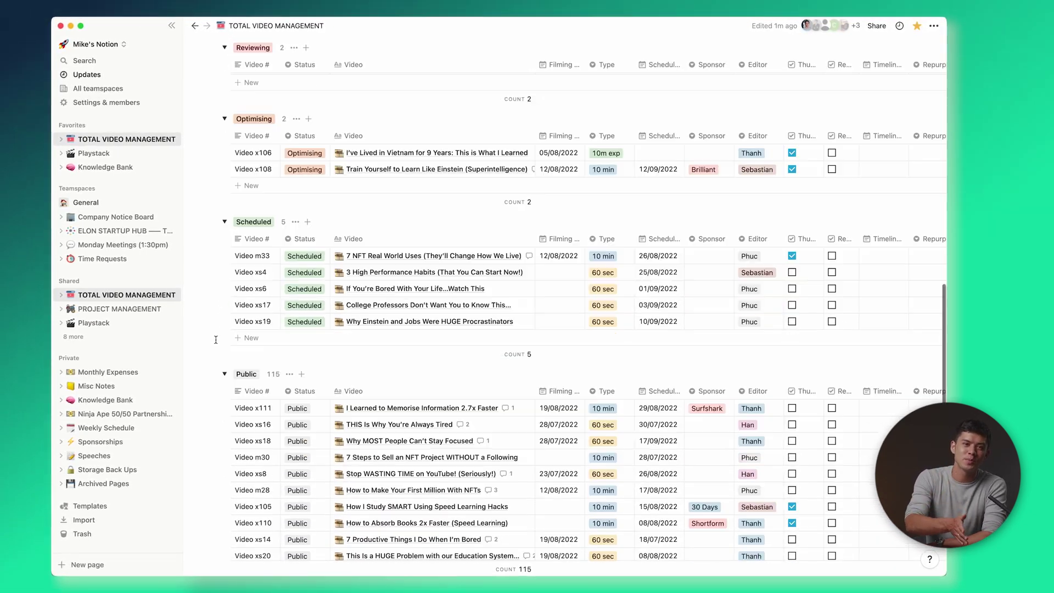
drag(224, 314, 235, 391)
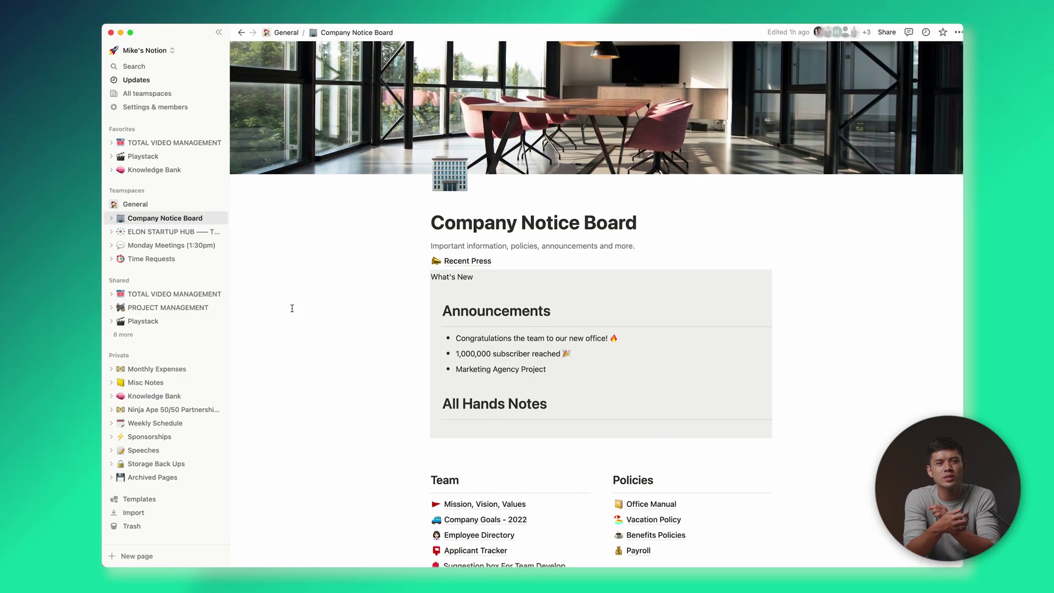
scroll(291, 308, down, 2)
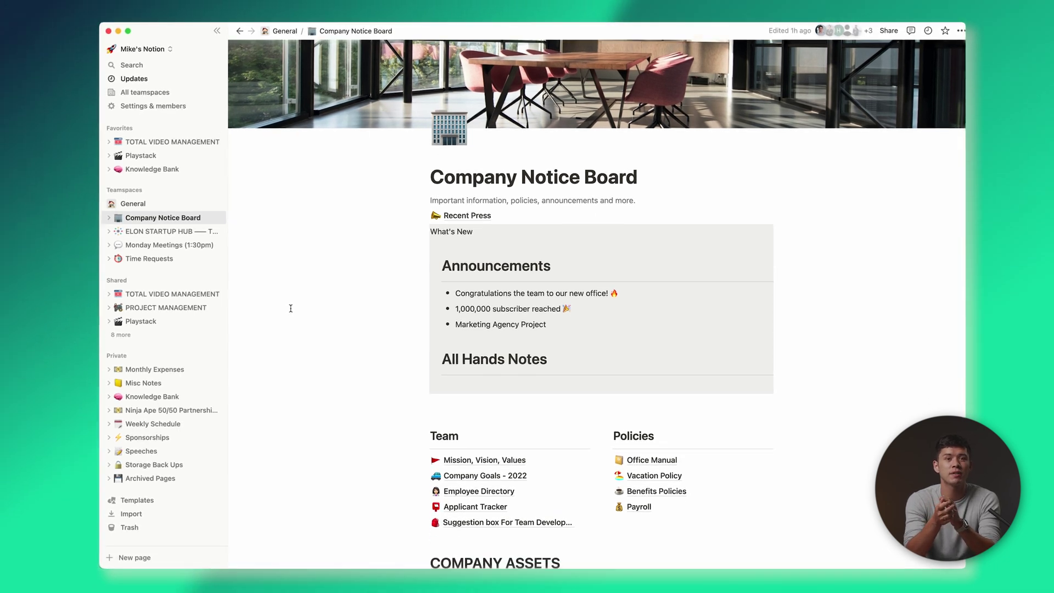
scroll(291, 308, down, 2)
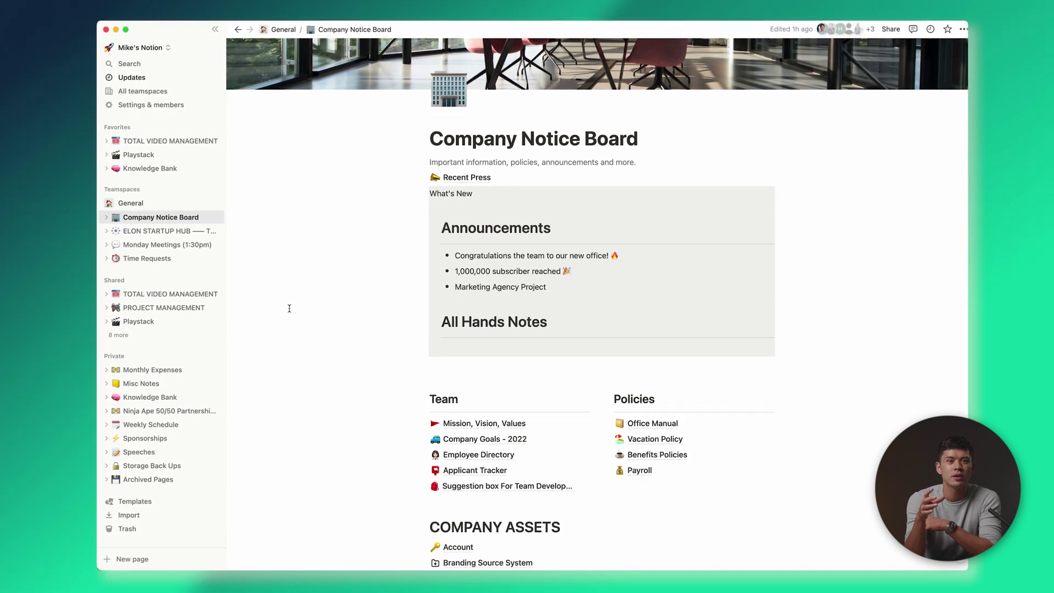
scroll(289, 308, down, 4)
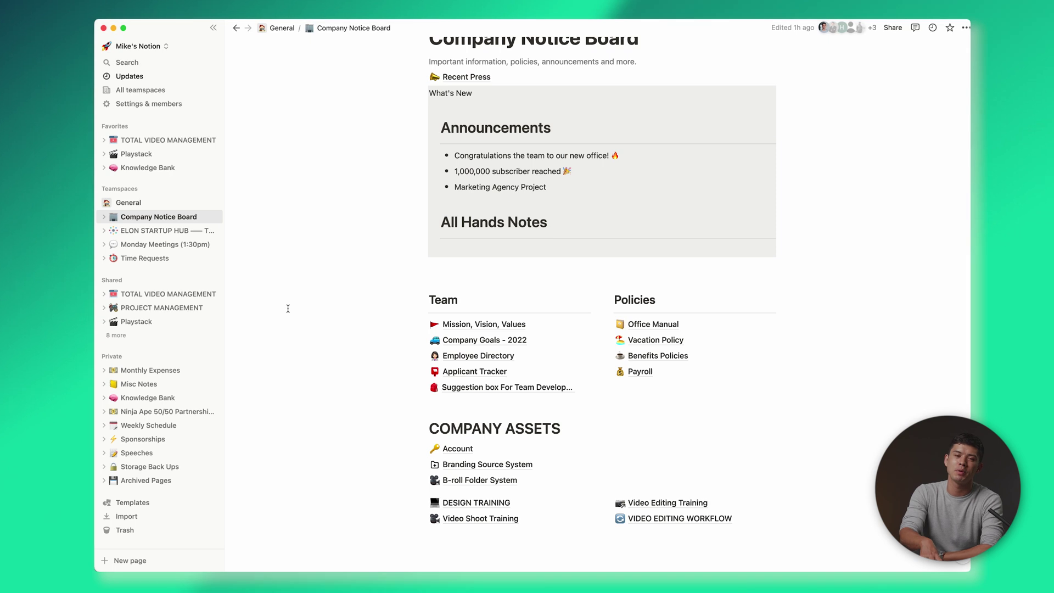
scroll(287, 308, down, 1)
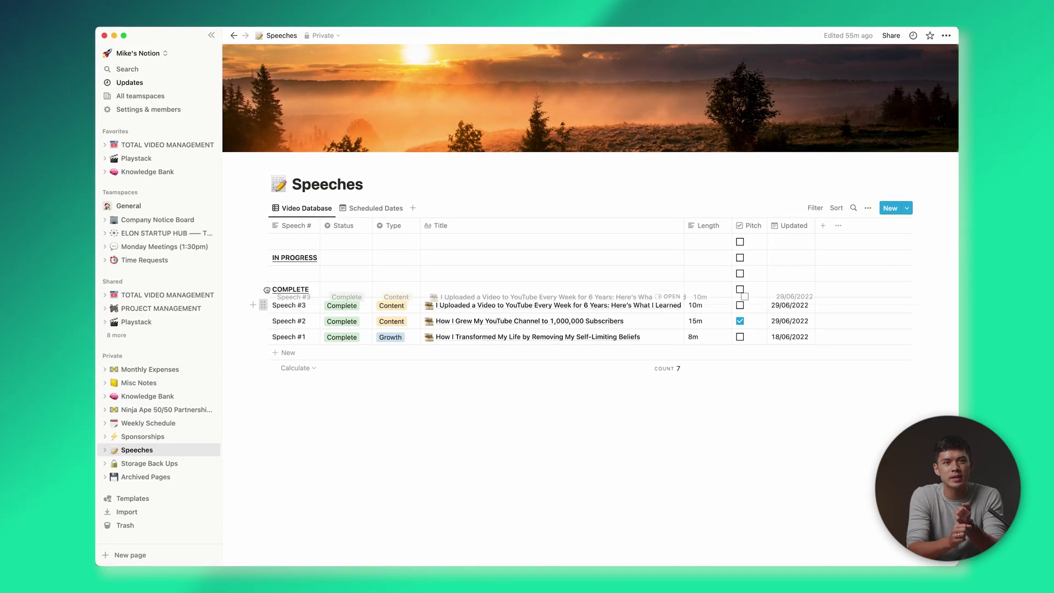
drag(265, 262, 266, 265)
click(343, 274)
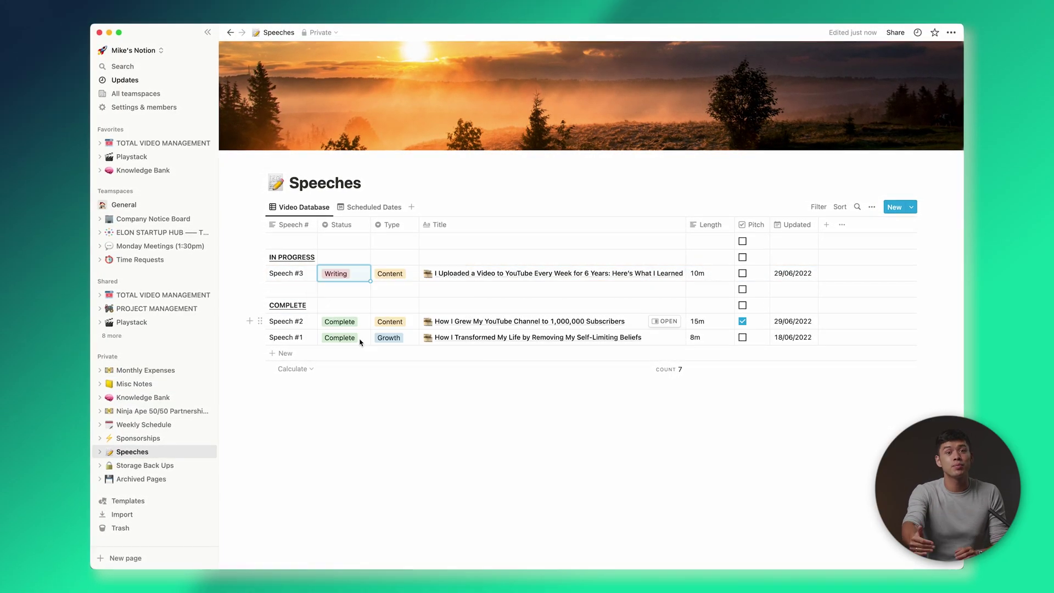
click(433, 472)
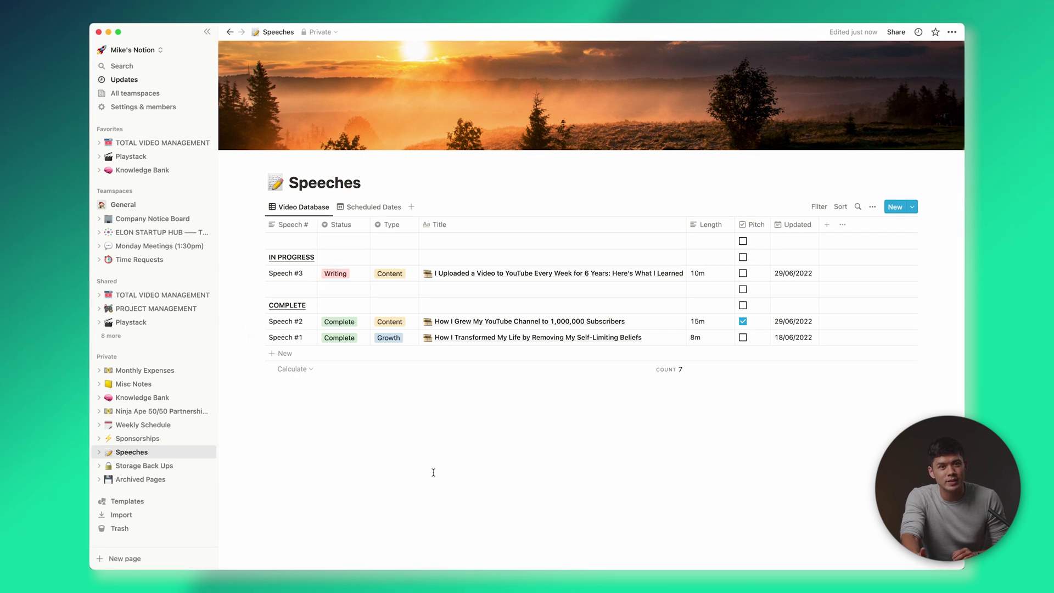
drag(259, 273, 264, 321)
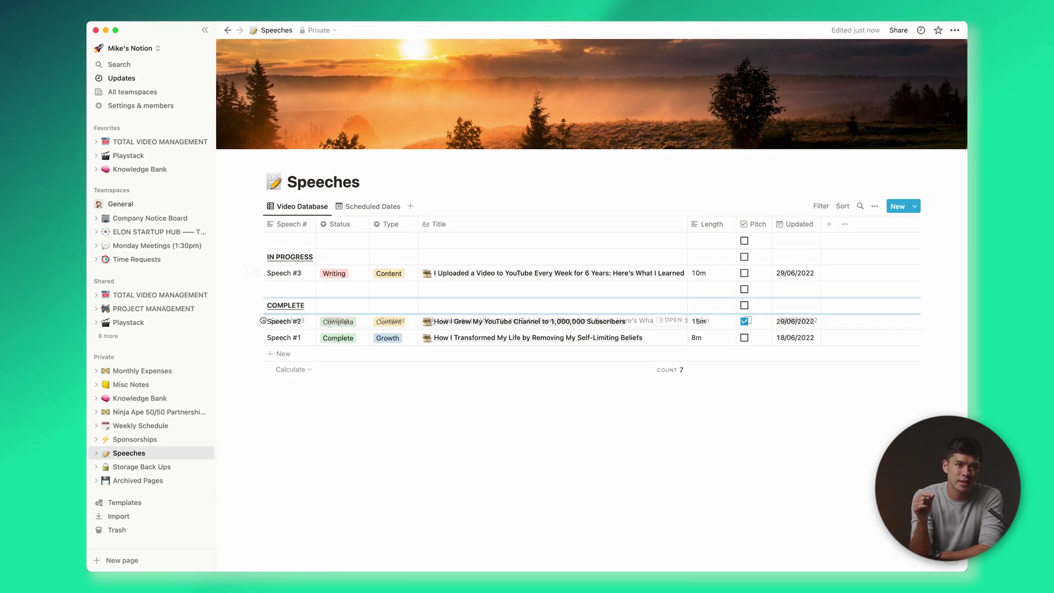
click(338, 311)
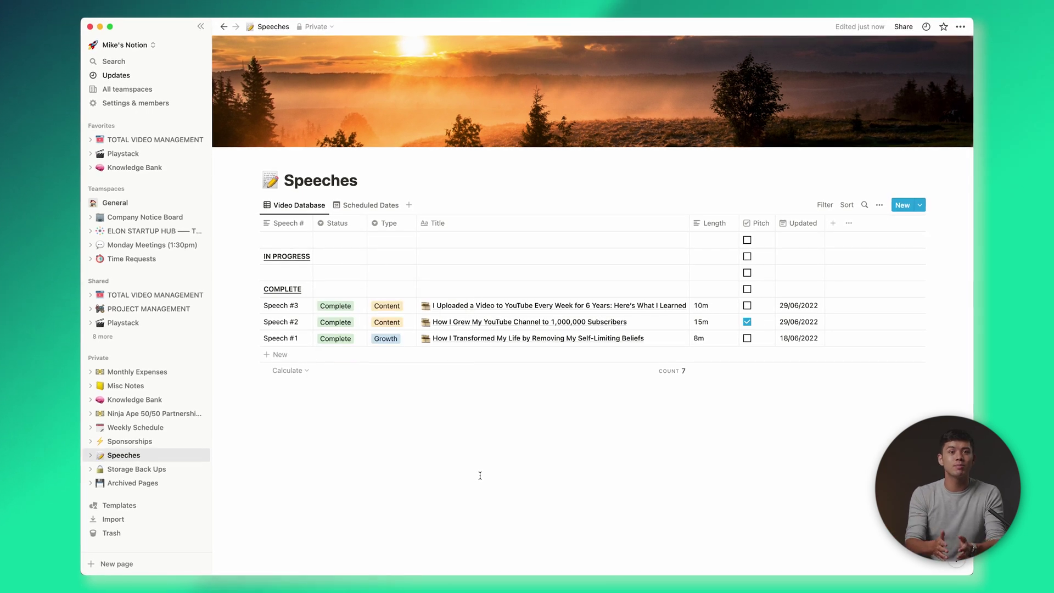
click(748, 308)
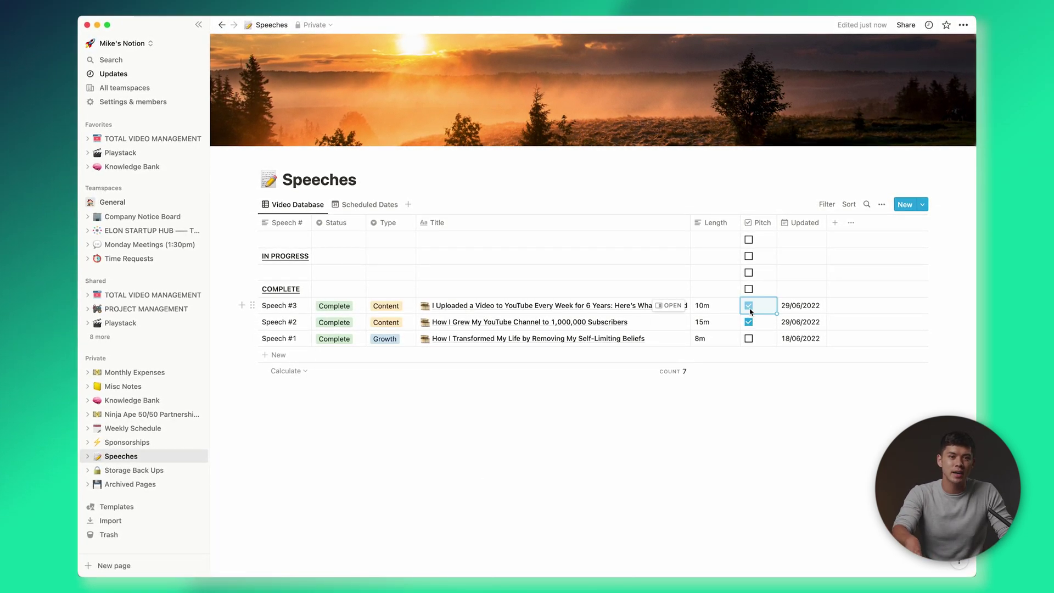
click(752, 310)
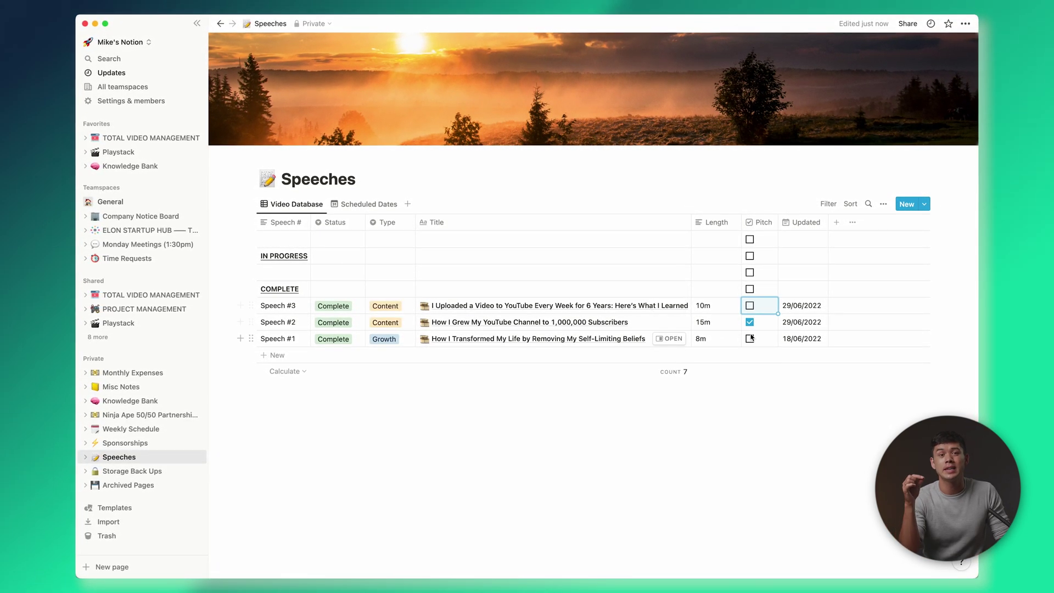
click(751, 337)
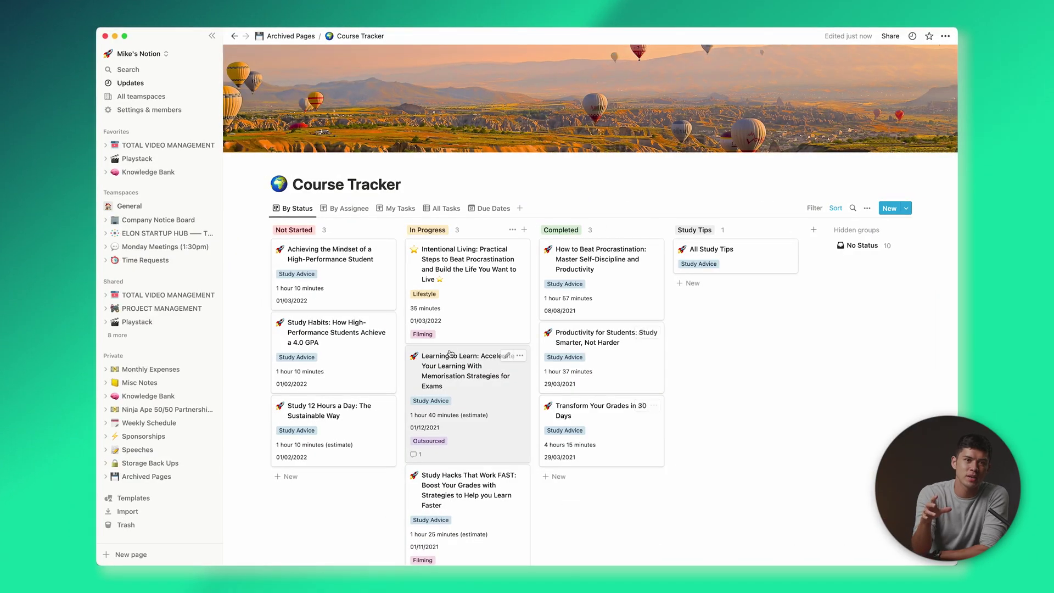
scroll(451, 353, down, 2)
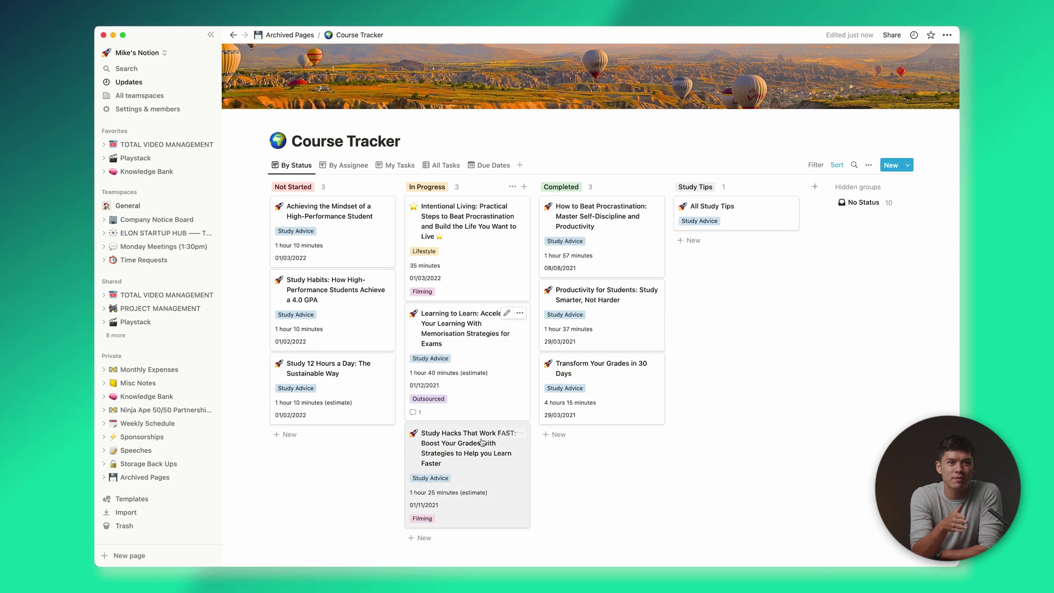
drag(482, 443, 607, 446)
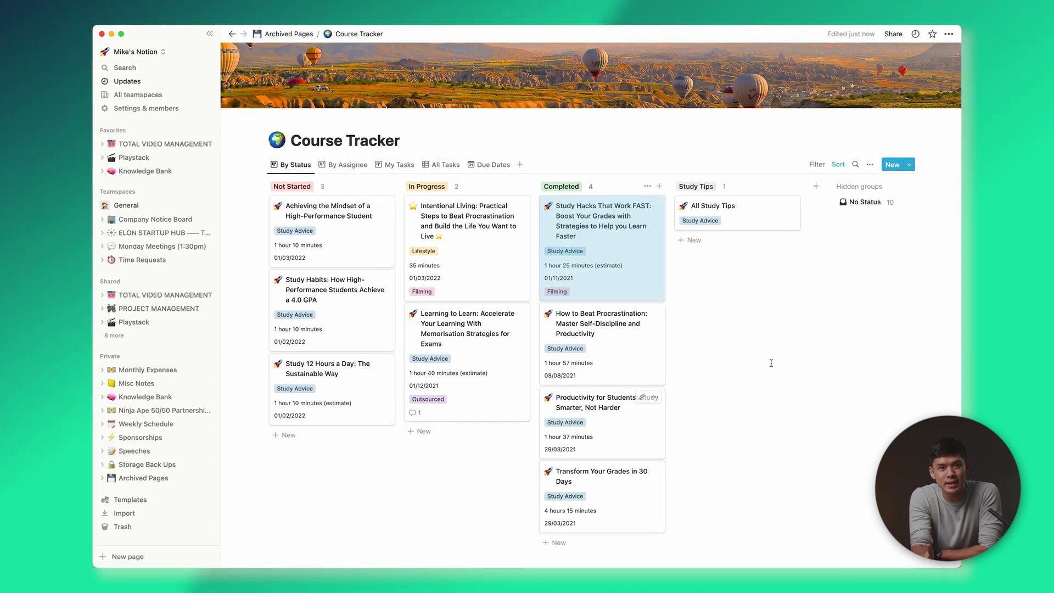
scroll(736, 336, down, 1)
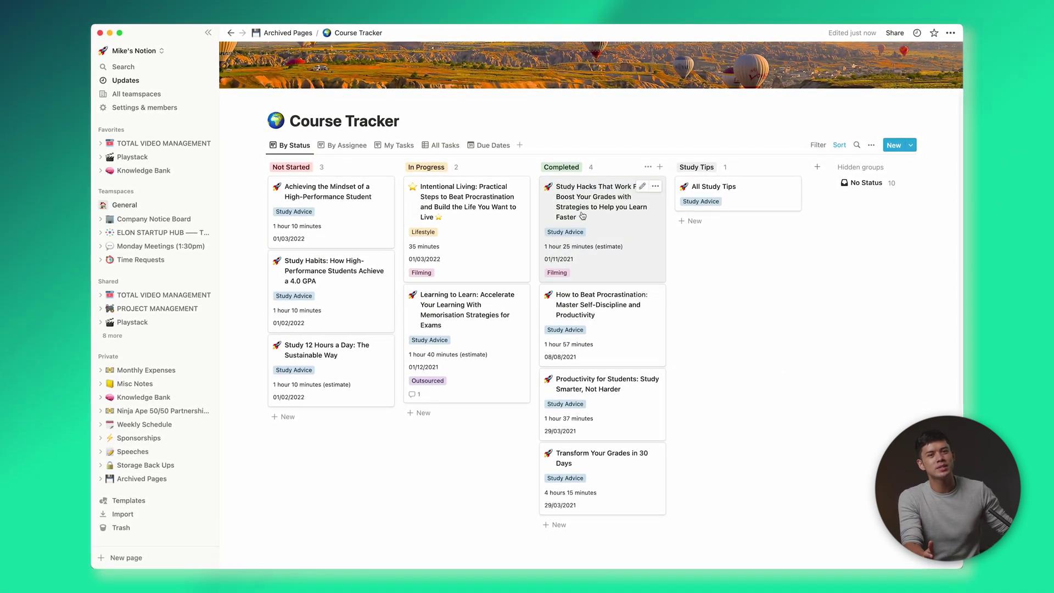
drag(579, 212, 461, 413)
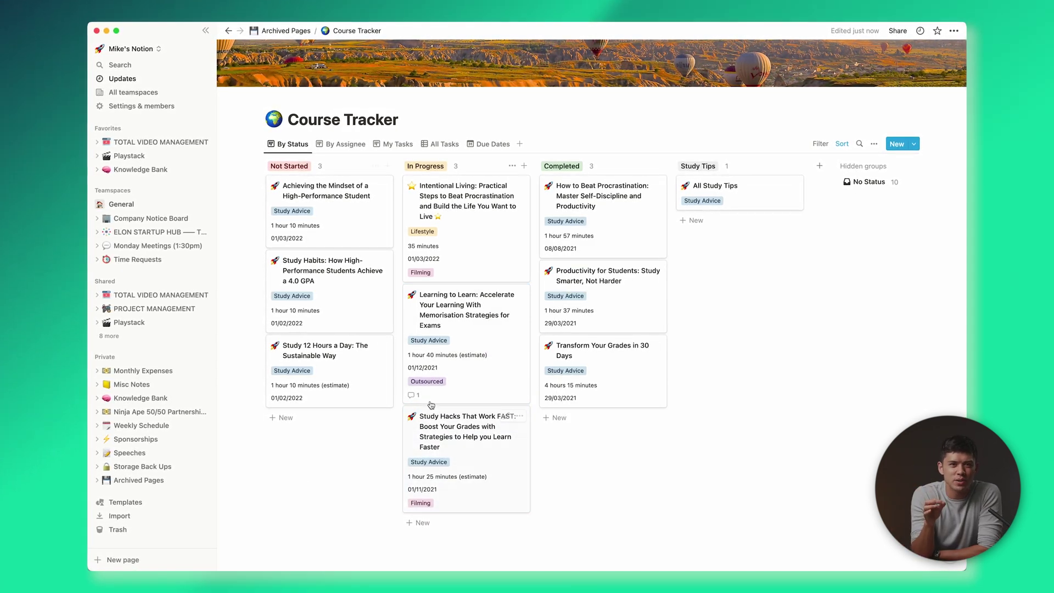
drag(359, 340, 607, 419)
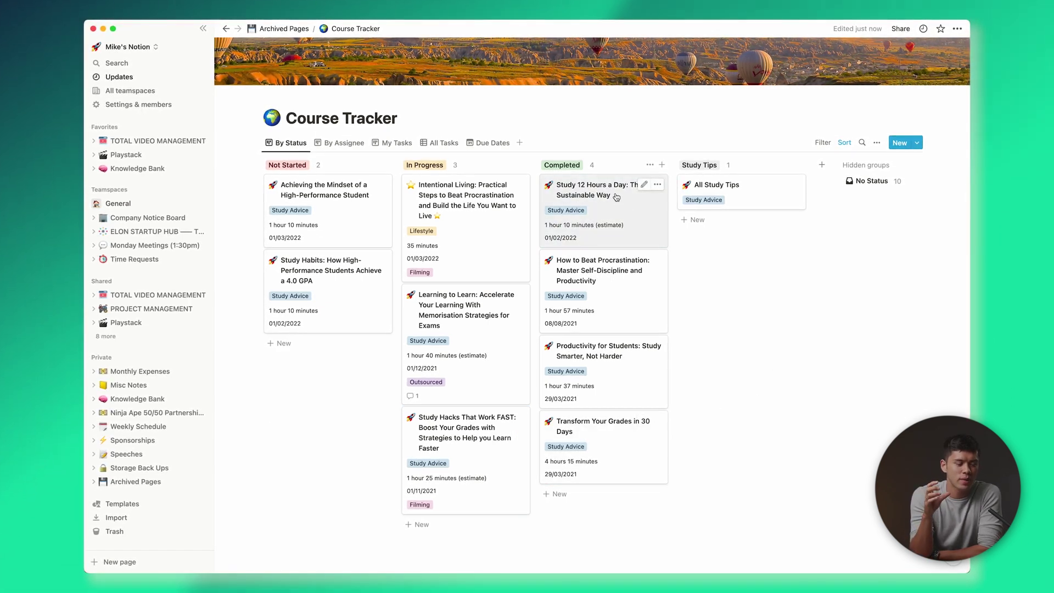
drag(616, 197, 360, 346)
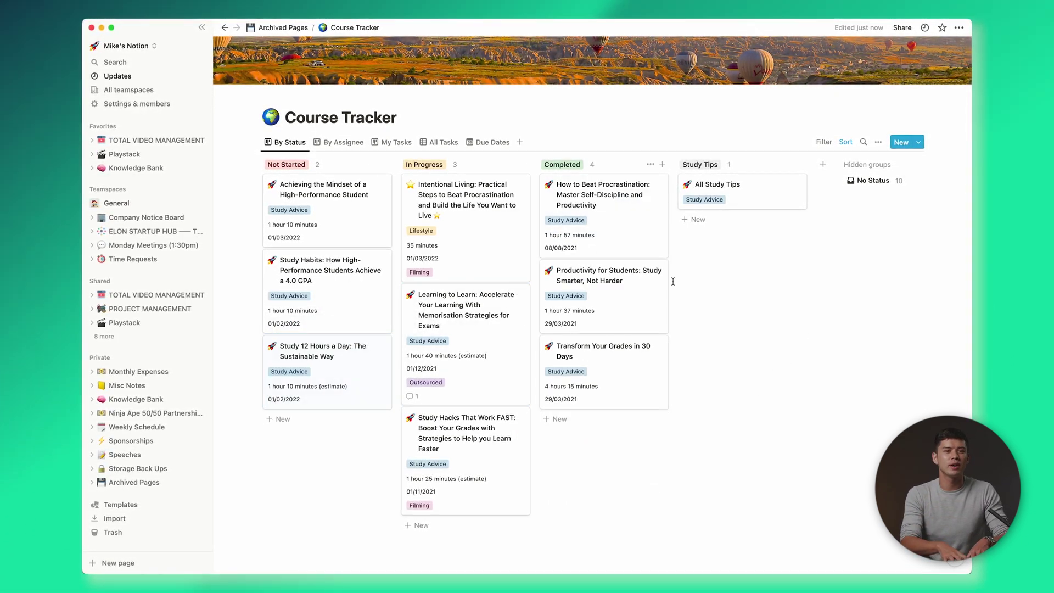
click(478, 205)
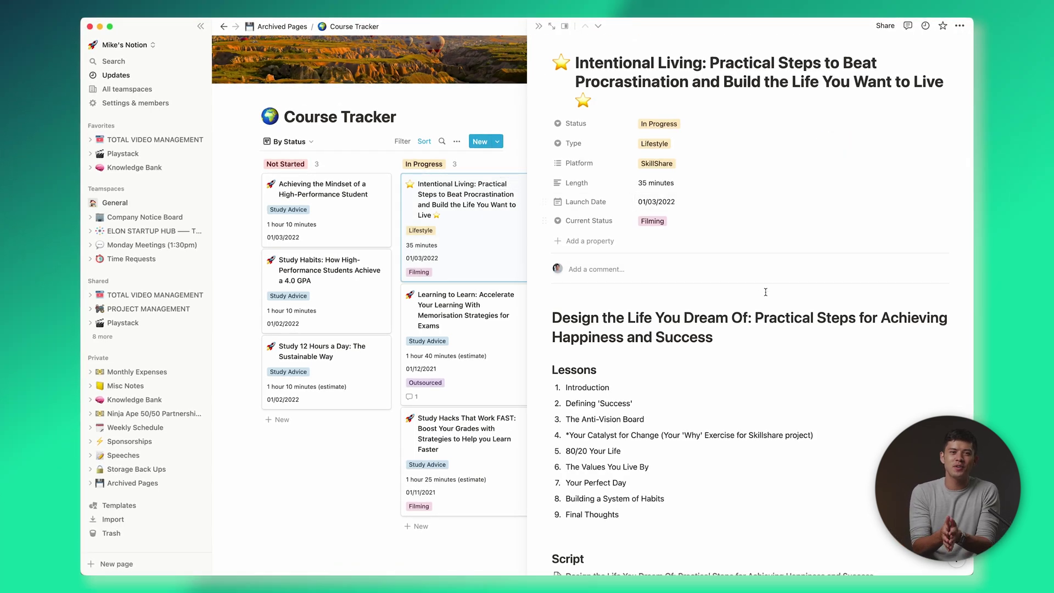
Open the linked script page 'Design the Life You Dream Of' and scroll through it
scroll(768, 299, down, 3)
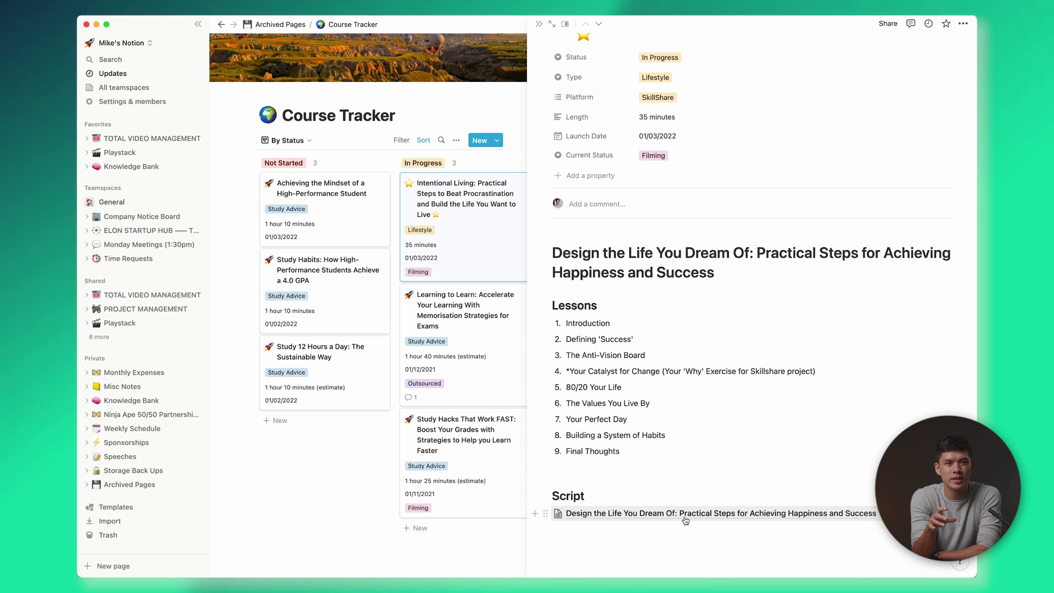
click(684, 514)
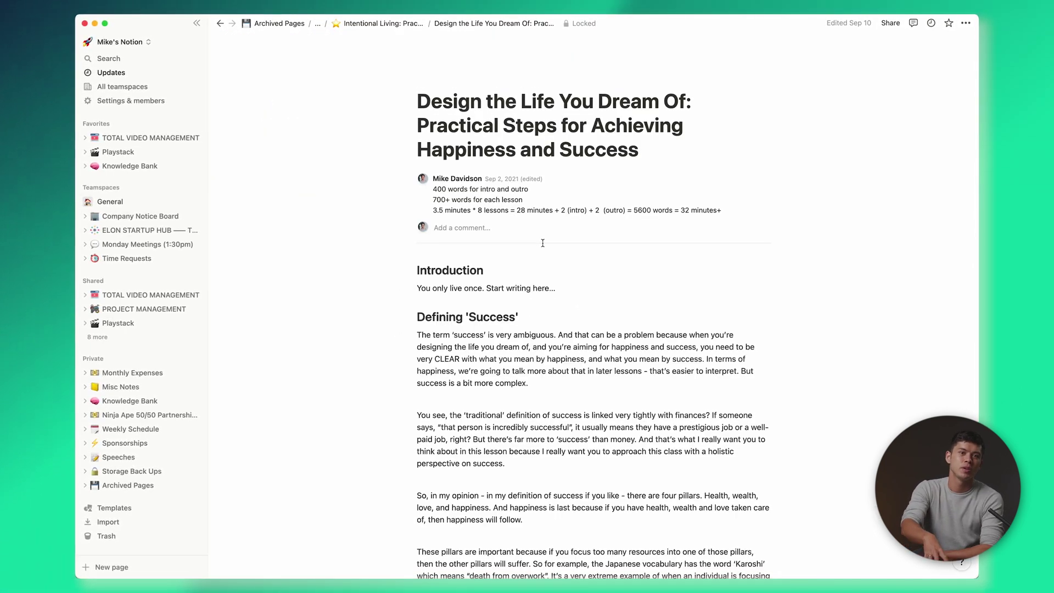
scroll(543, 239, down, 3)
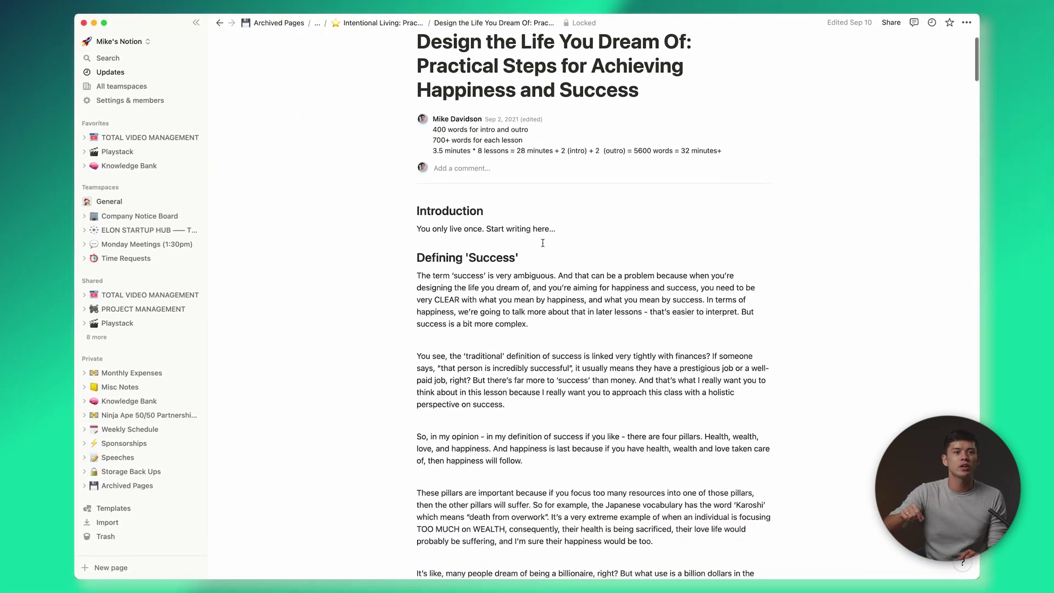
scroll(542, 242, down, 5)
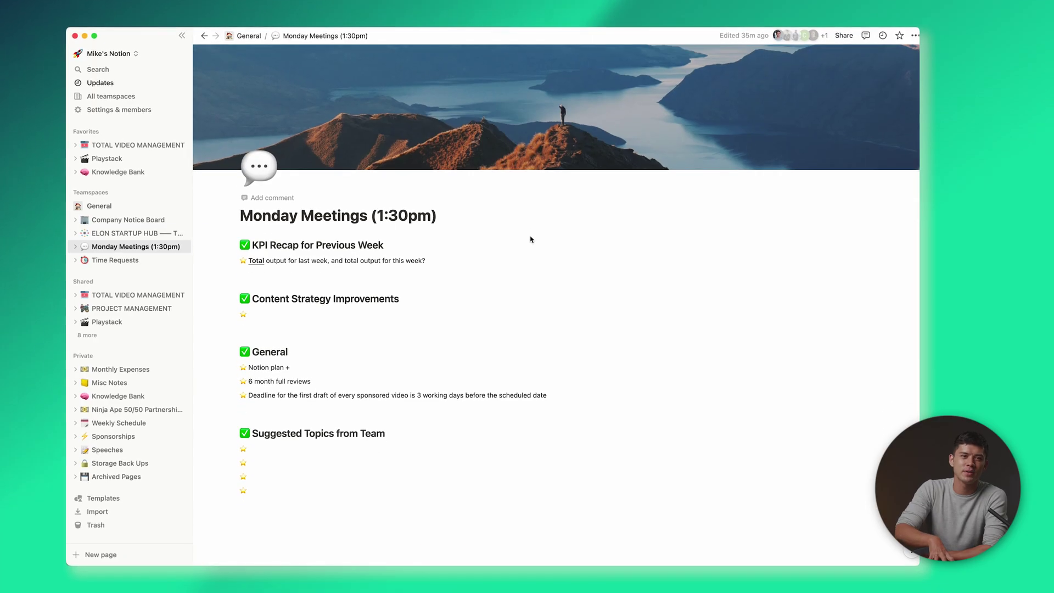
Add 'Improve thumbnails - they should be more vibrant!' under Content Strategy Improvements
click(245, 308)
text(Improve thu)
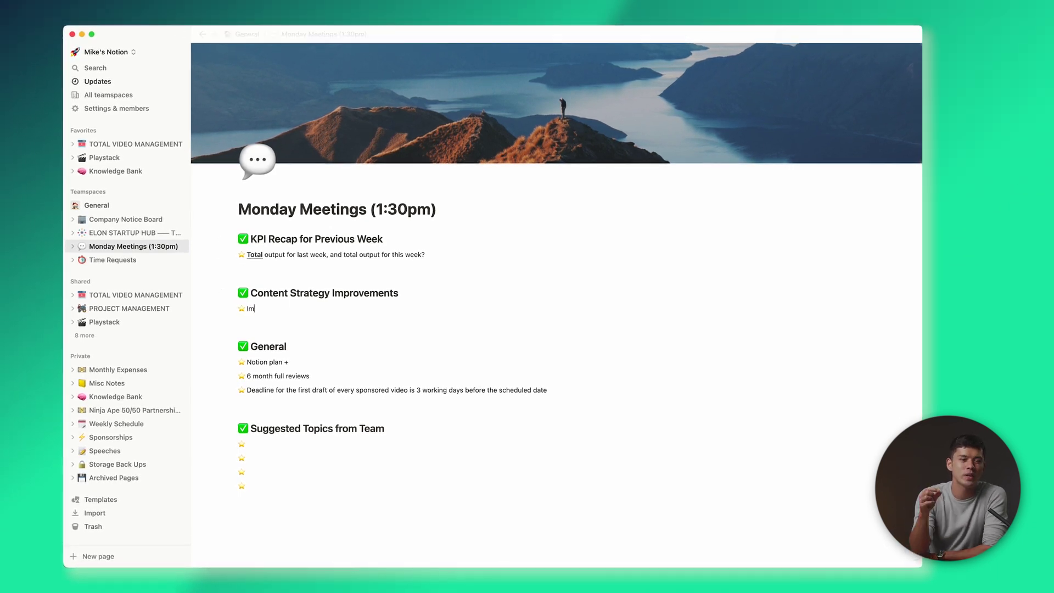
text(mbnails - )
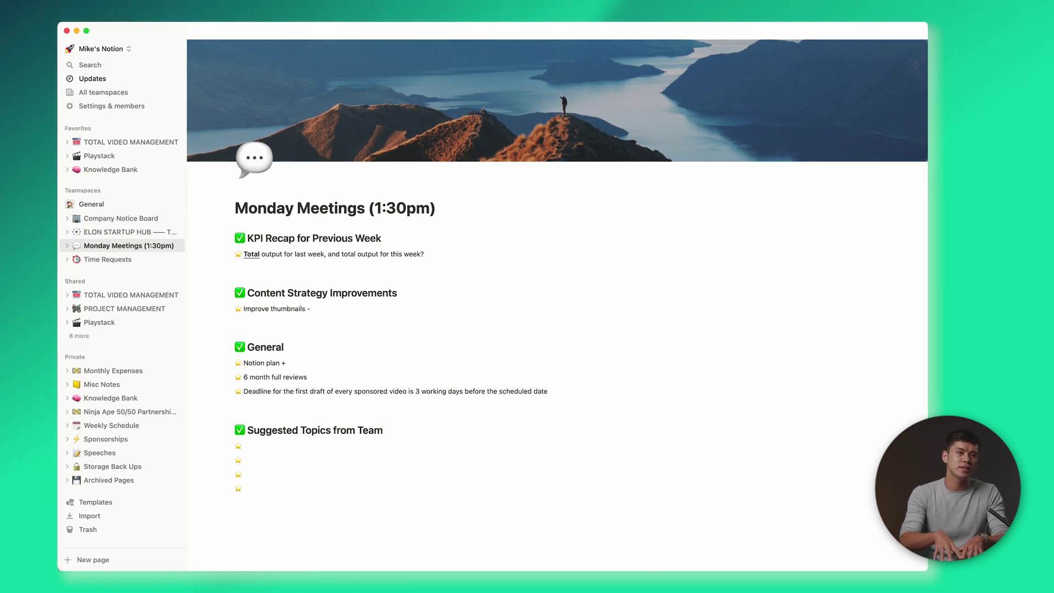
text(they should)
text( be more vi)
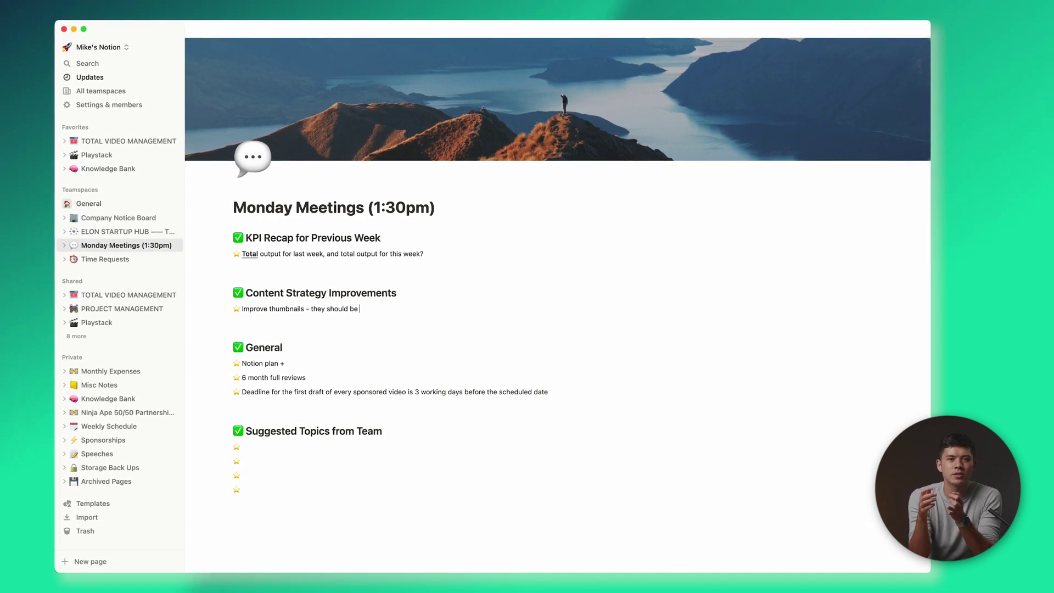
text(brant!)
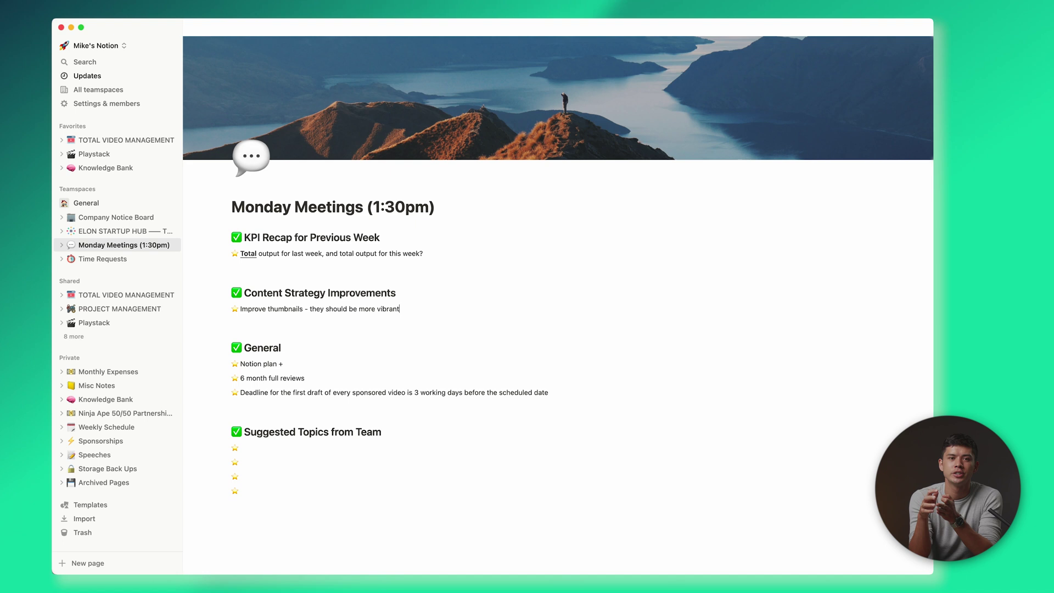